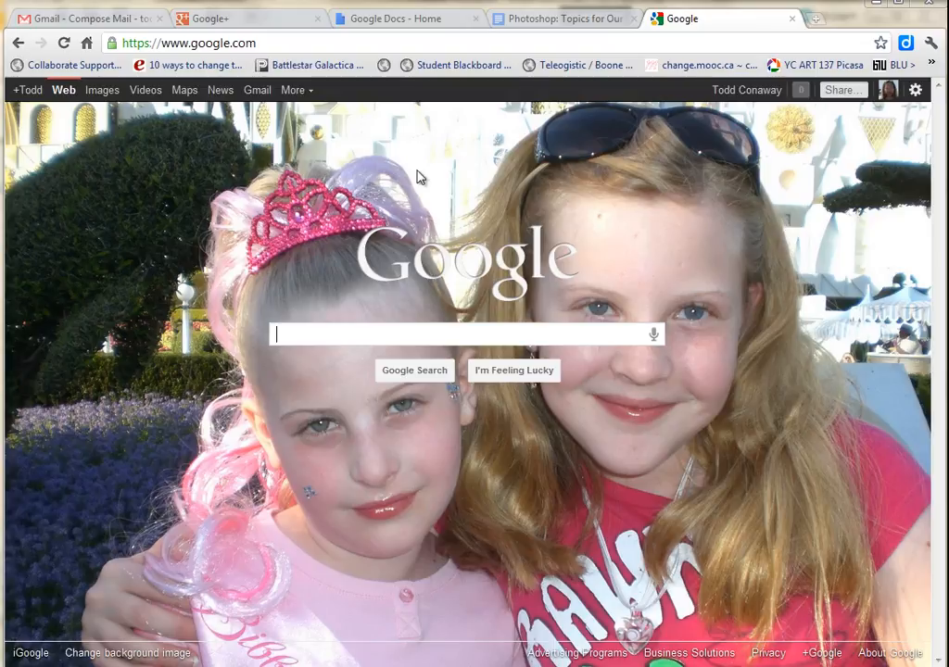
Search Google Images for "cat".
click(100, 90)
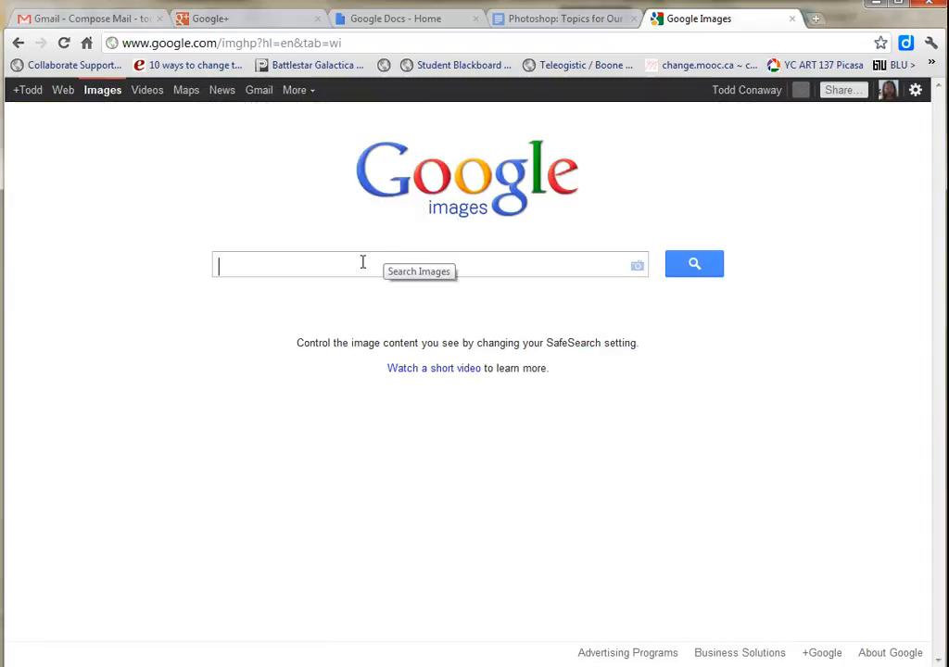
text(cat)
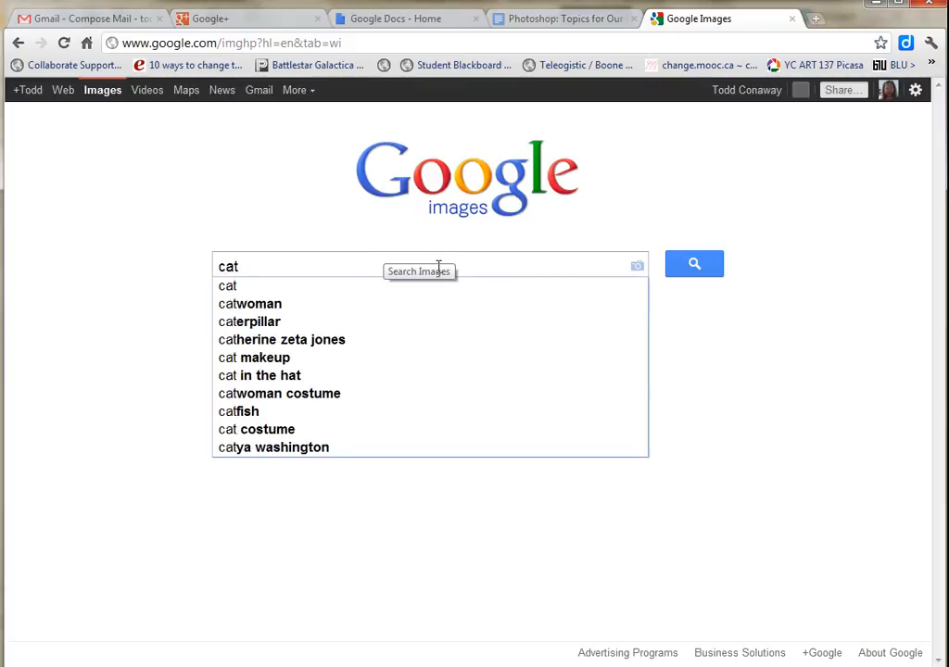
click(702, 266)
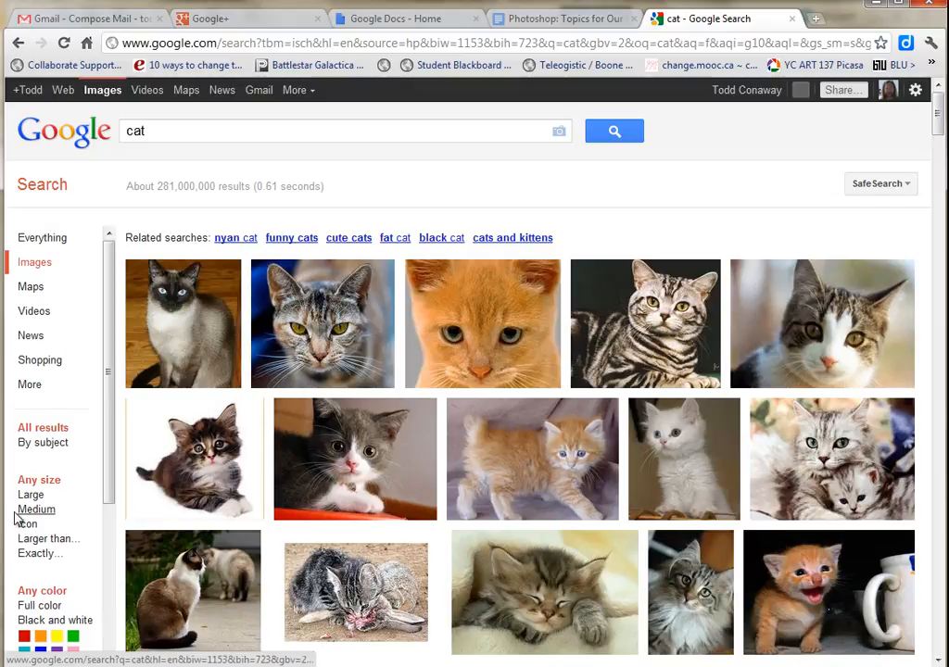
Filter the cat image results to those larger than 4 MP (2272×1704).
scroll(67, 491, down, 2)
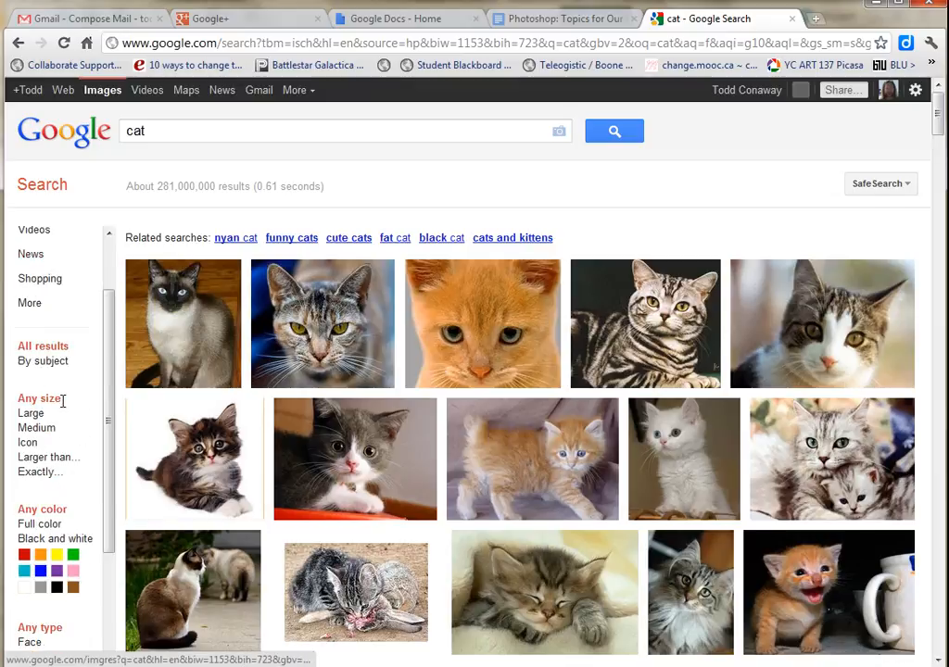
click(74, 458)
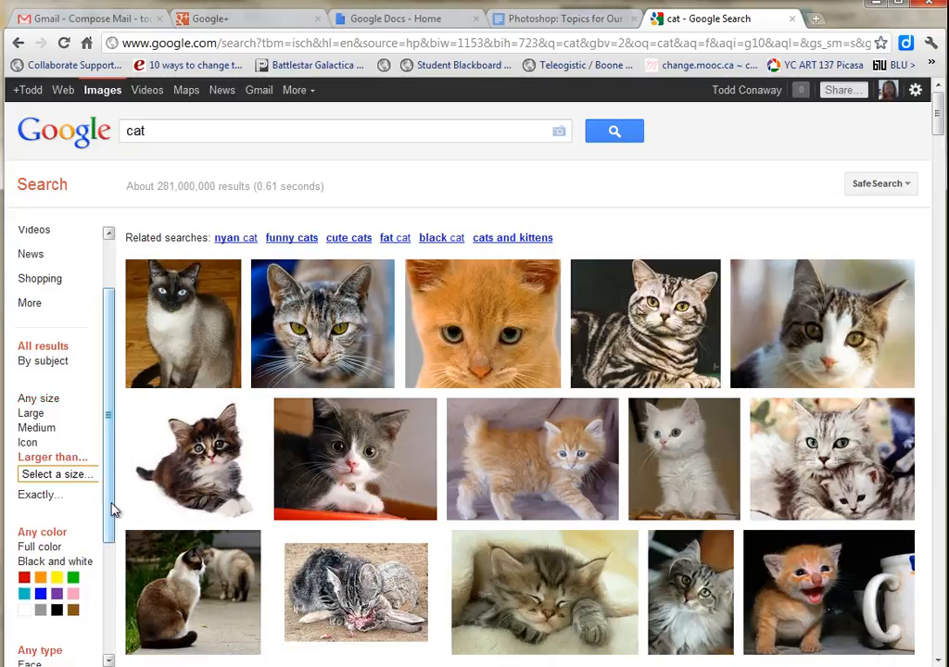
click(91, 476)
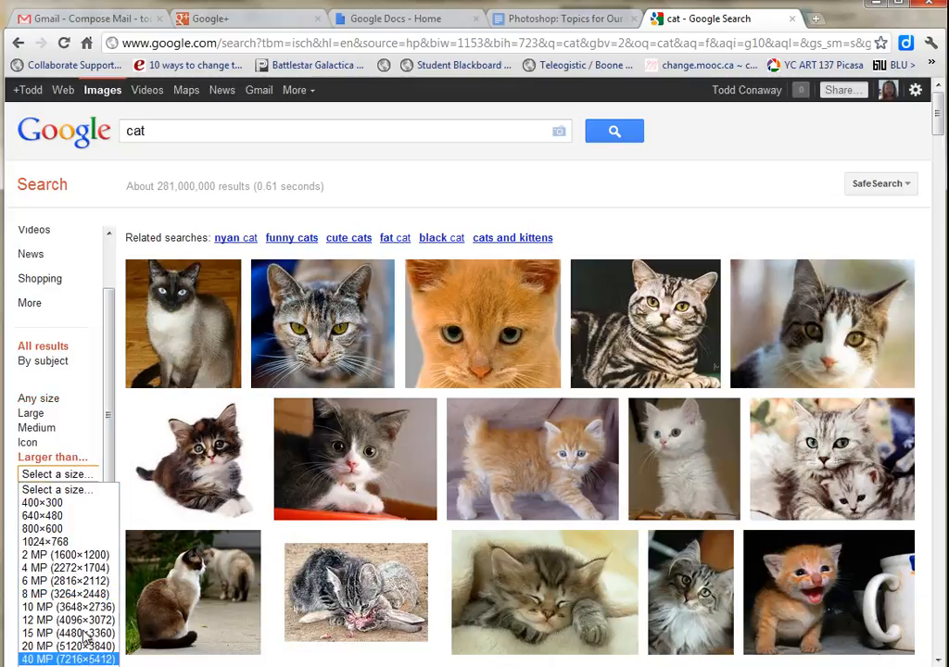
click(93, 568)
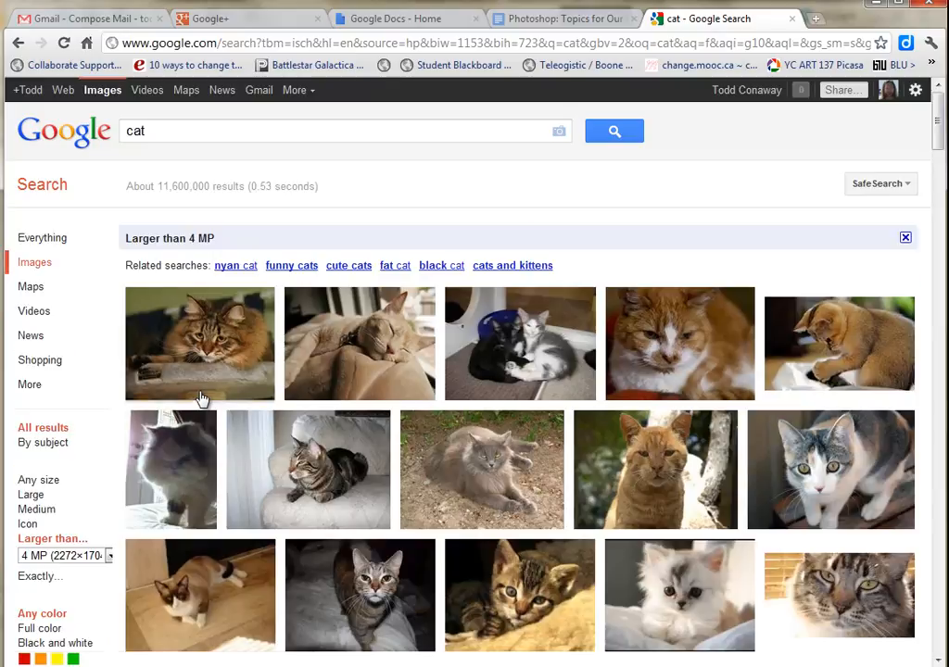
Inspect the dimensions of the orange-and-white cat image 20100119_11.jpg and open its full-size version.
mouse_move(192, 396)
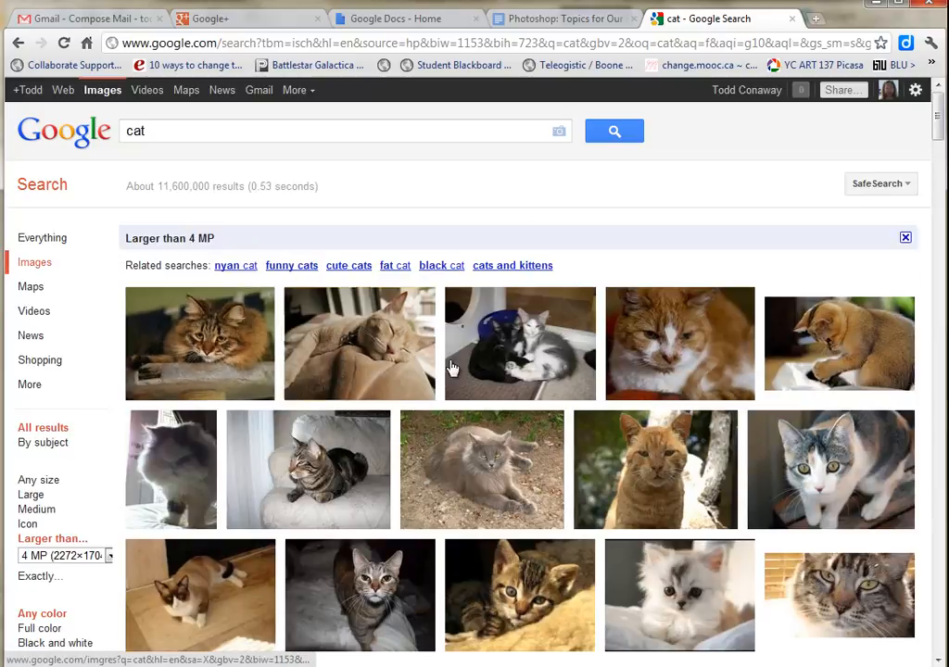
mouse_move(674, 357)
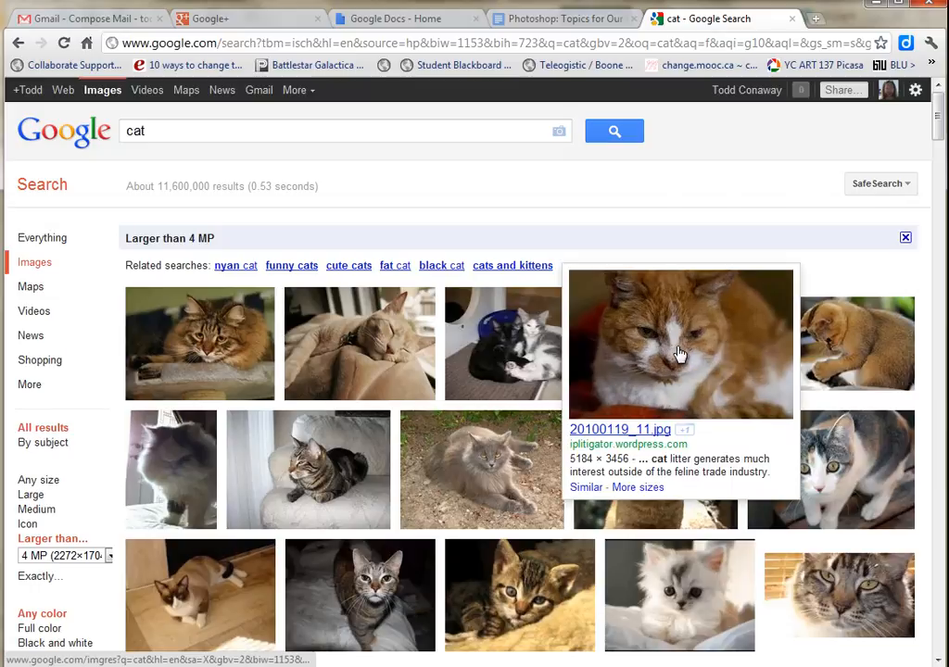
drag(631, 459, 570, 458)
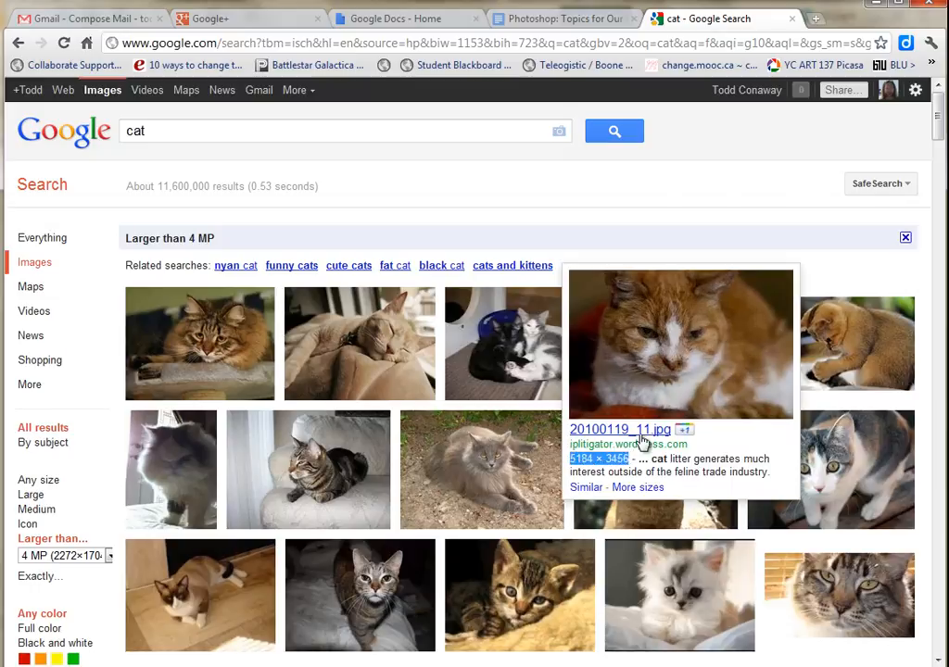
click(673, 348)
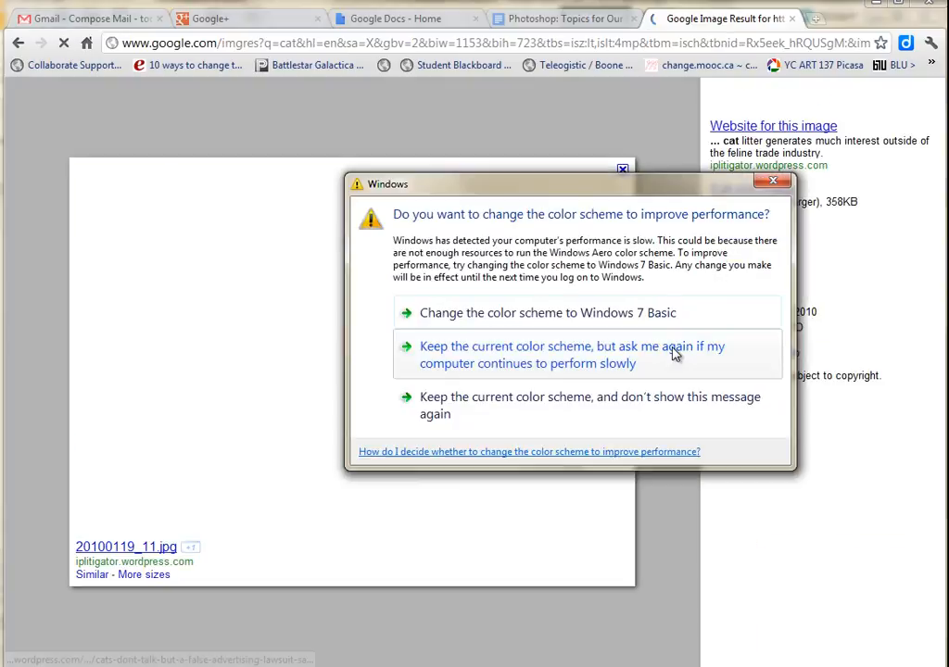
click(782, 182)
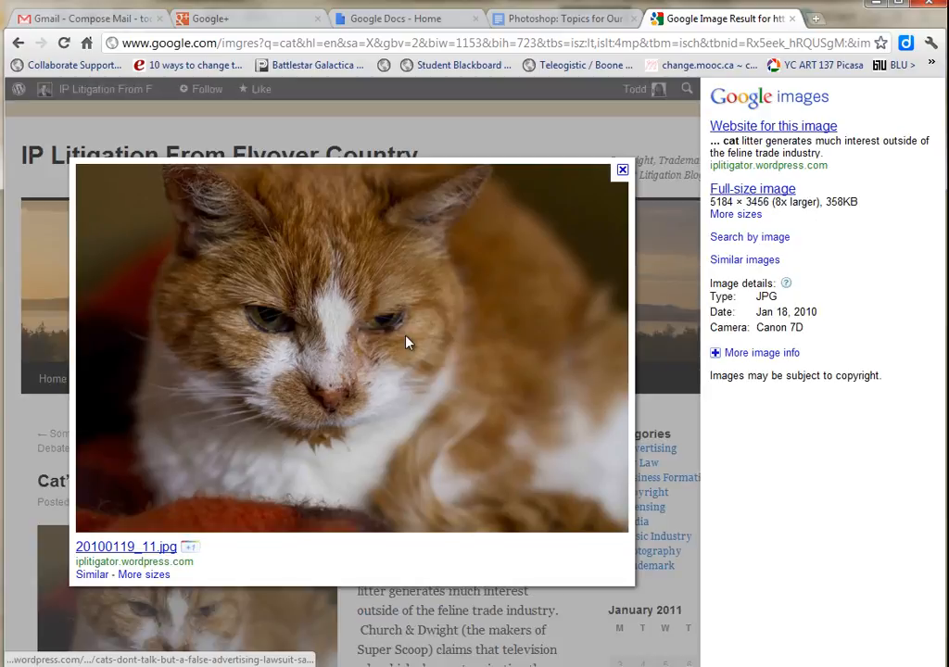
click(735, 190)
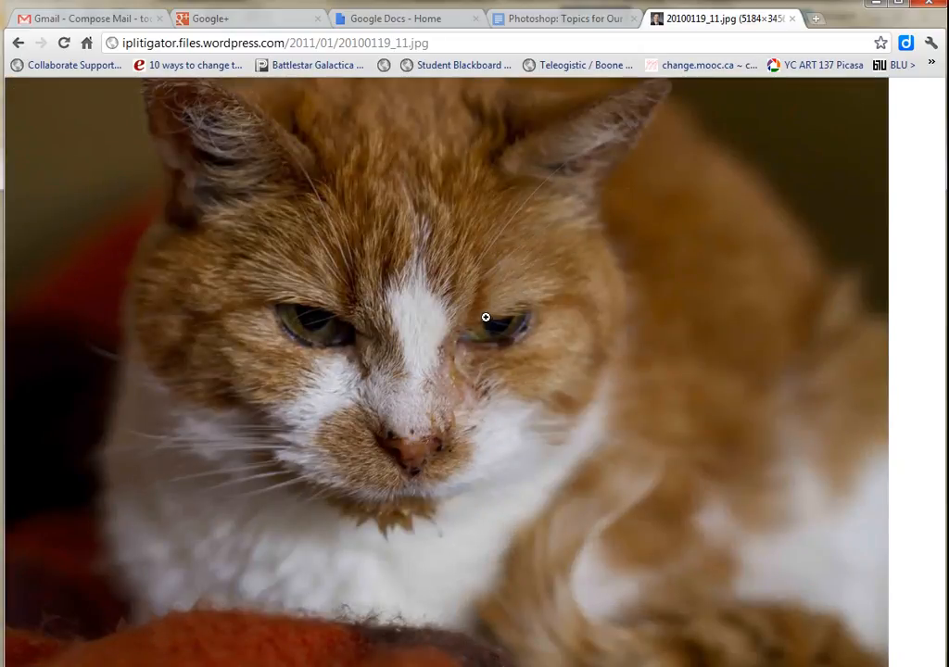
Switch to Photoshop and open the recent file emflowers.jpg.
right_click(468, 231)
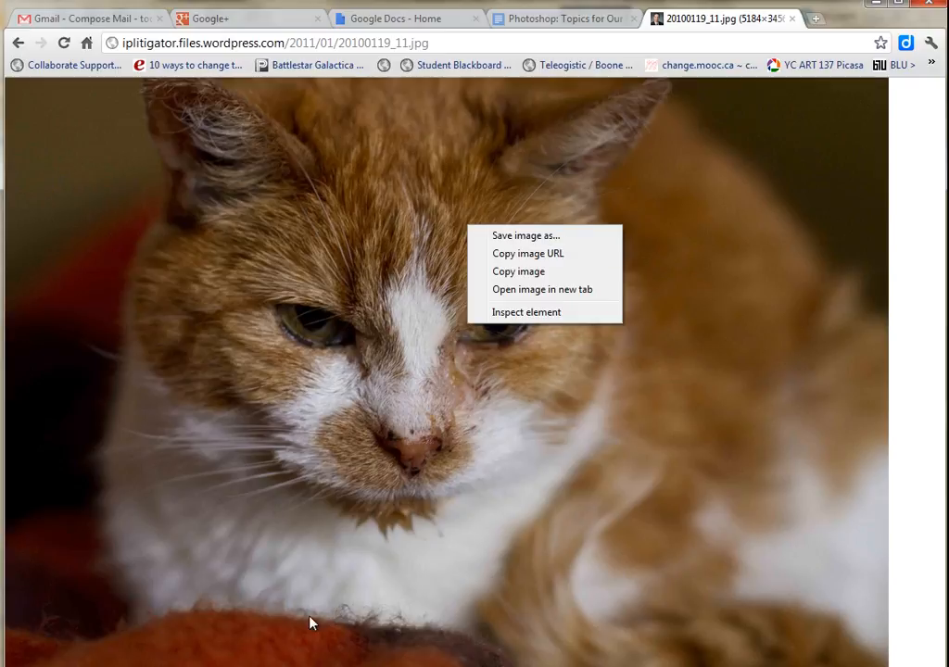
mouse_move(232, 666)
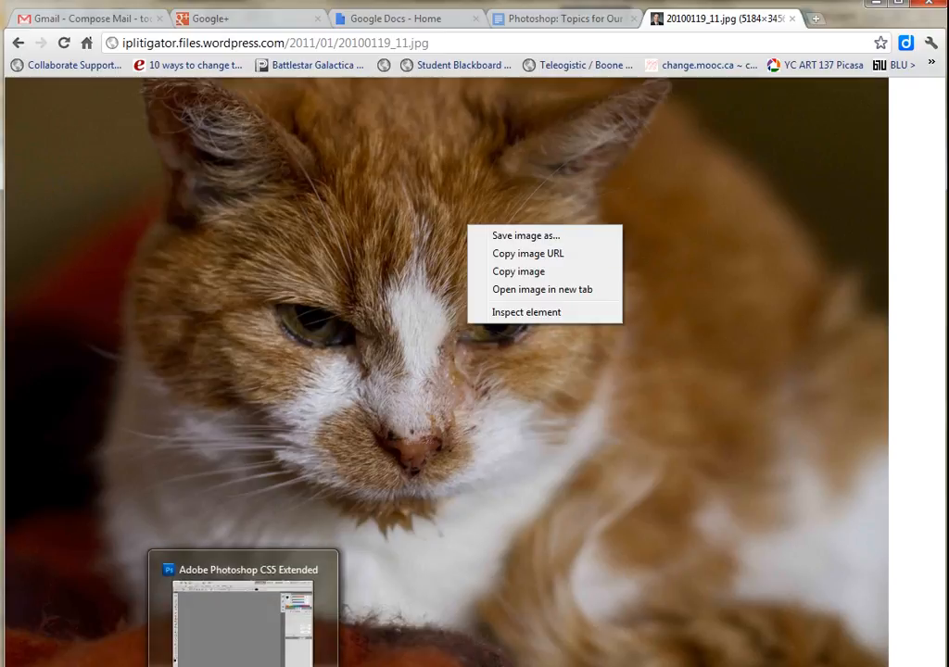
click(266, 635)
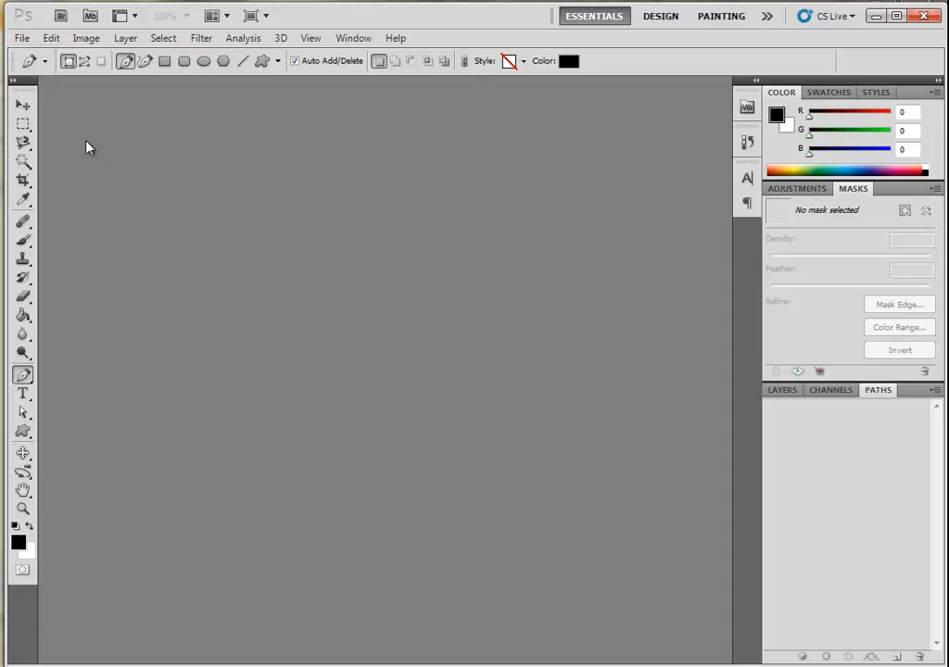
click(24, 40)
mouse_move(59, 154)
click(271, 149)
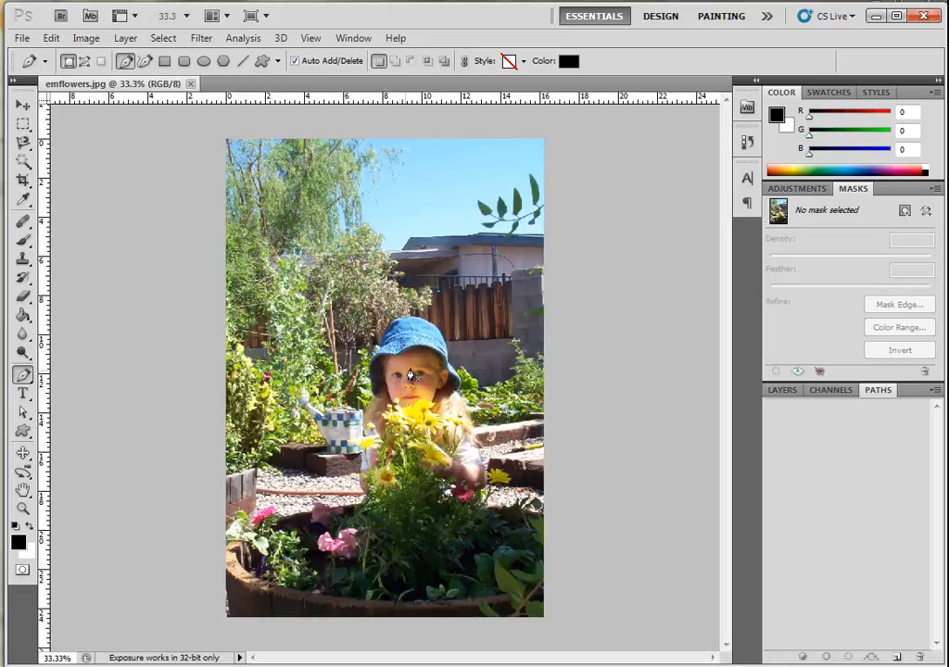
Erase the crown of the blue hat to white on the Background layer and, with swapped colours, a black patch beside it using the Eraser tool.
click(23, 508)
click(407, 371)
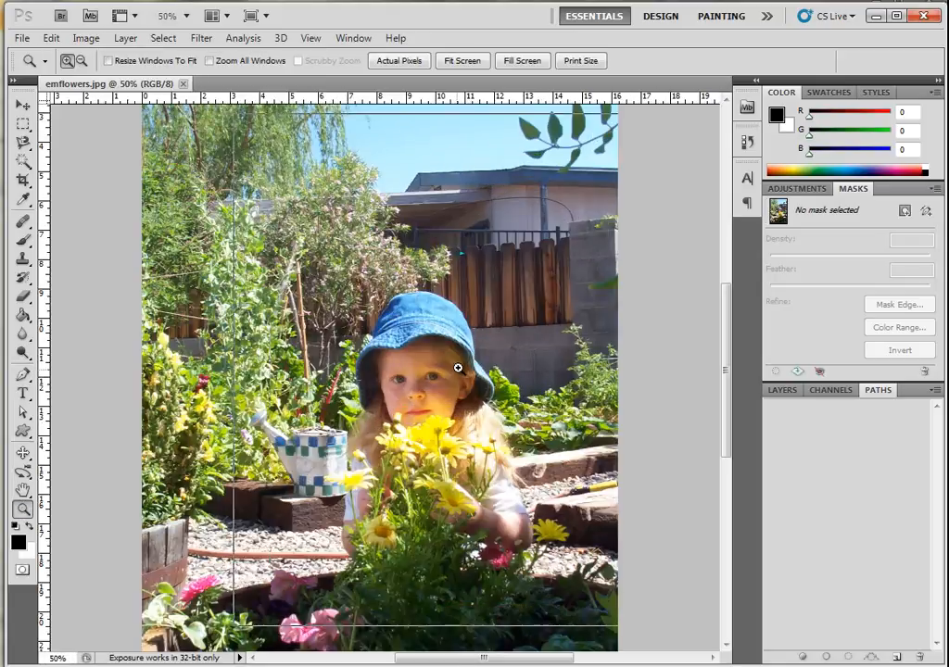
click(463, 363)
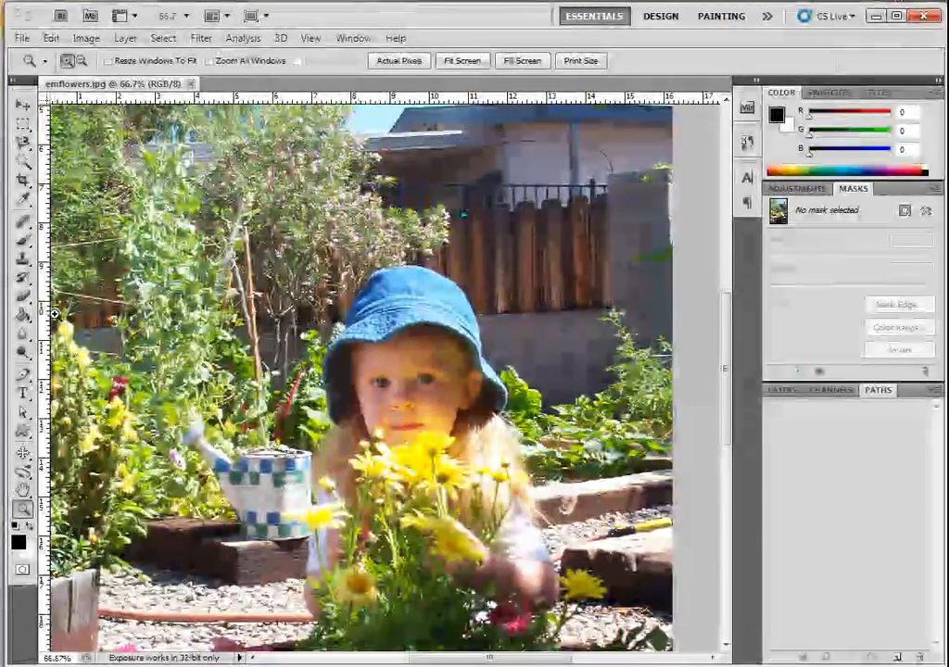
click(23, 296)
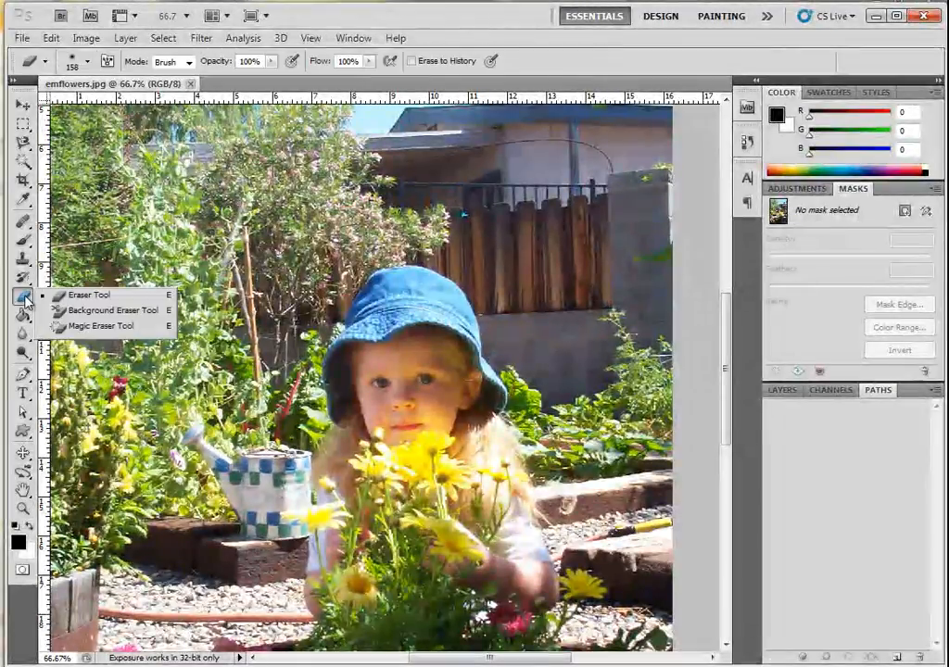
click(71, 296)
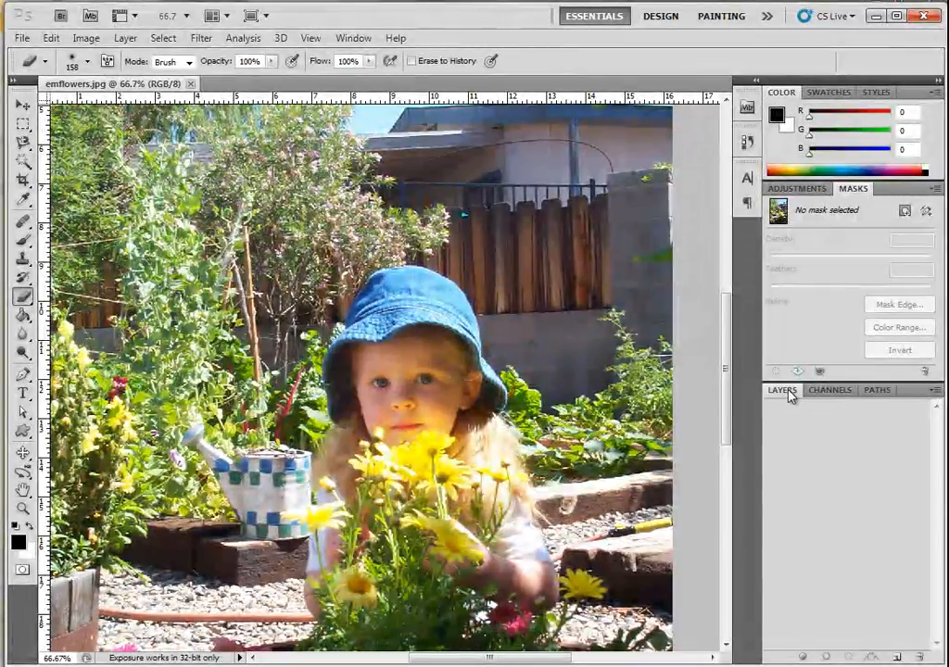
click(782, 390)
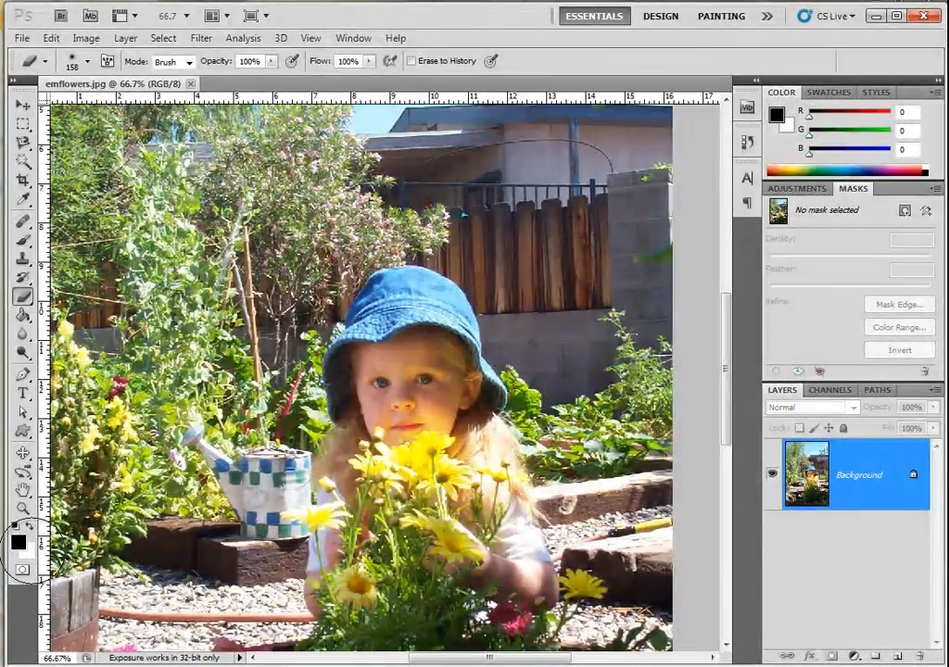
click(376, 310)
drag(376, 310, 422, 299)
click(32, 528)
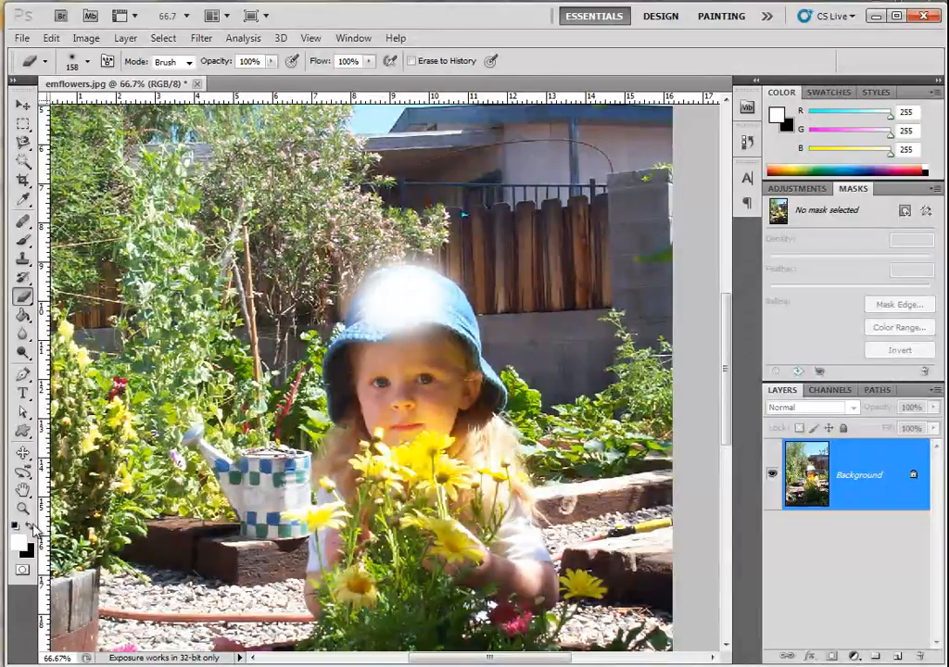
mouse_move(366, 243)
mouse_down()
mouse_move(357, 246)
mouse_move(405, 268)
mouse_move(301, 234)
mouse_move(282, 246)
mouse_up()
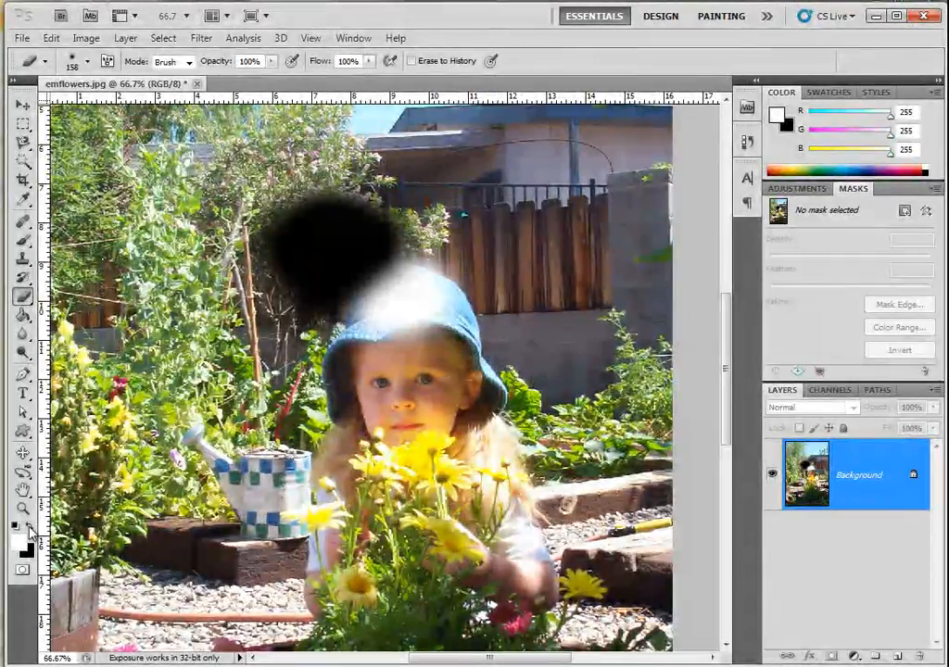
Erase a patch beside the hat with the background colour set to red, and revert the photo to its originally opened state.
click(31, 530)
click(29, 548)
click(419, 388)
click(577, 374)
drag(459, 234, 510, 310)
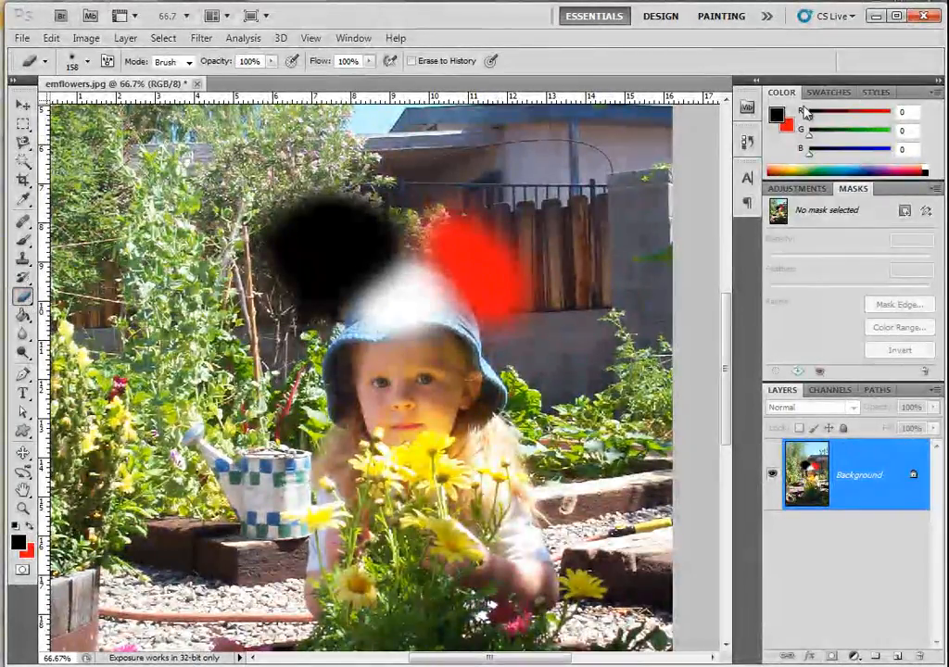
click(747, 141)
click(588, 160)
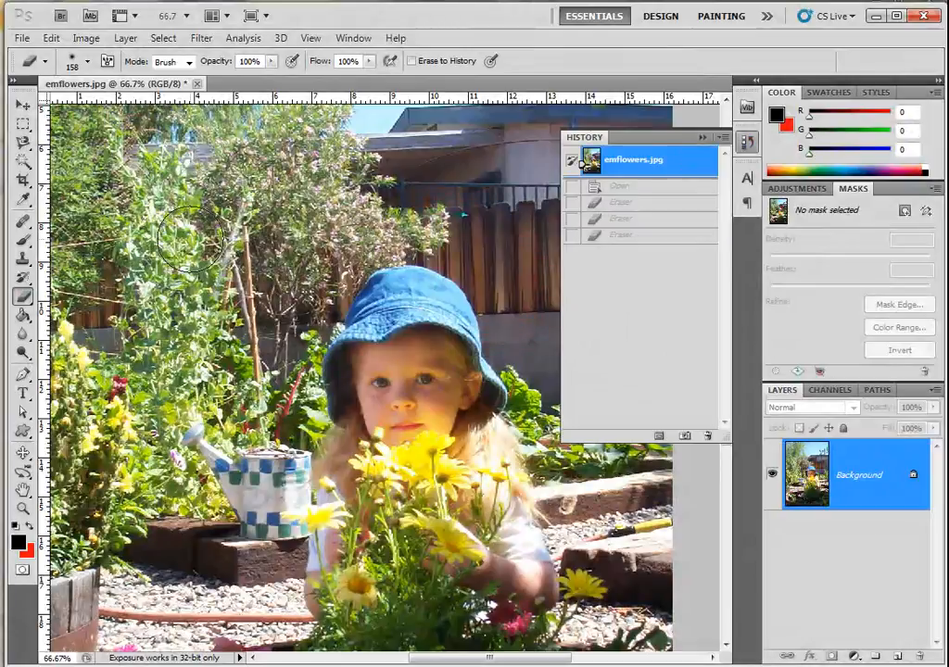
Erase areas of the blue hat to transparency with the Magic Eraser at tolerance 32, and revert the photo to its originally opened state.
drag(21, 304, 64, 324)
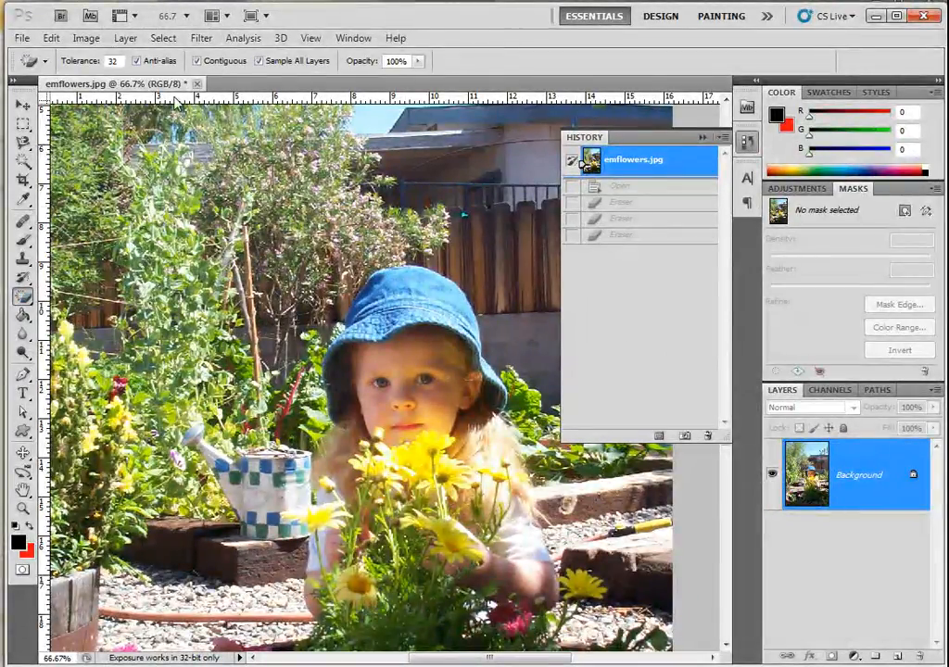
drag(121, 61, 108, 63)
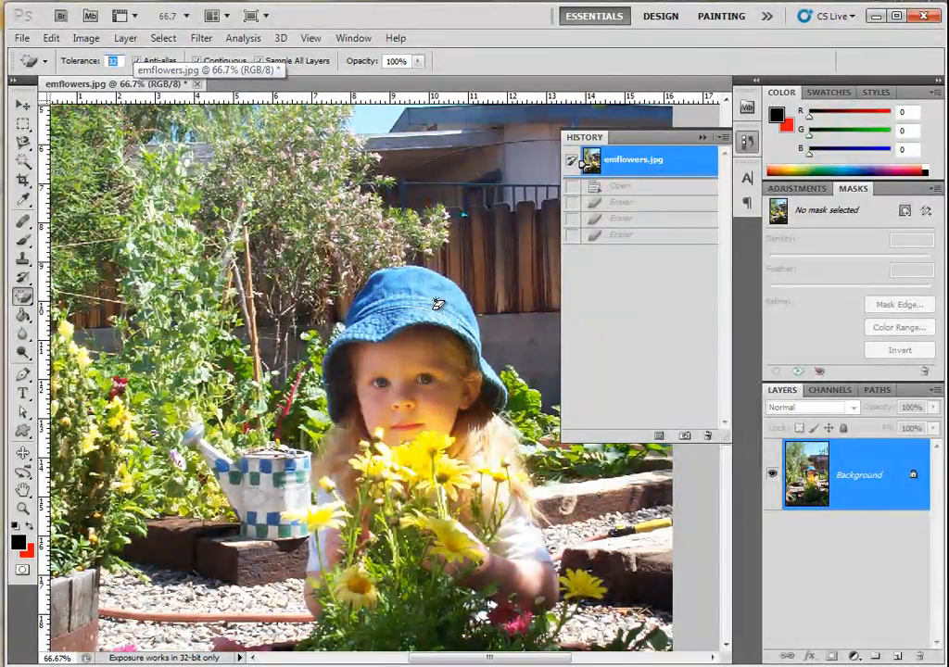
click(366, 264)
click(386, 305)
click(389, 307)
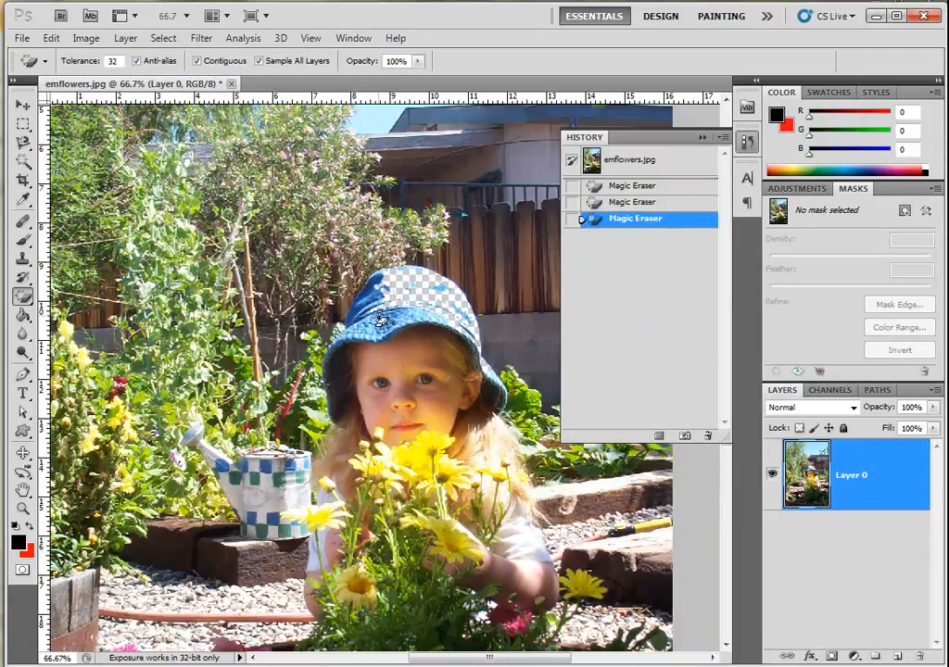
click(400, 312)
click(409, 315)
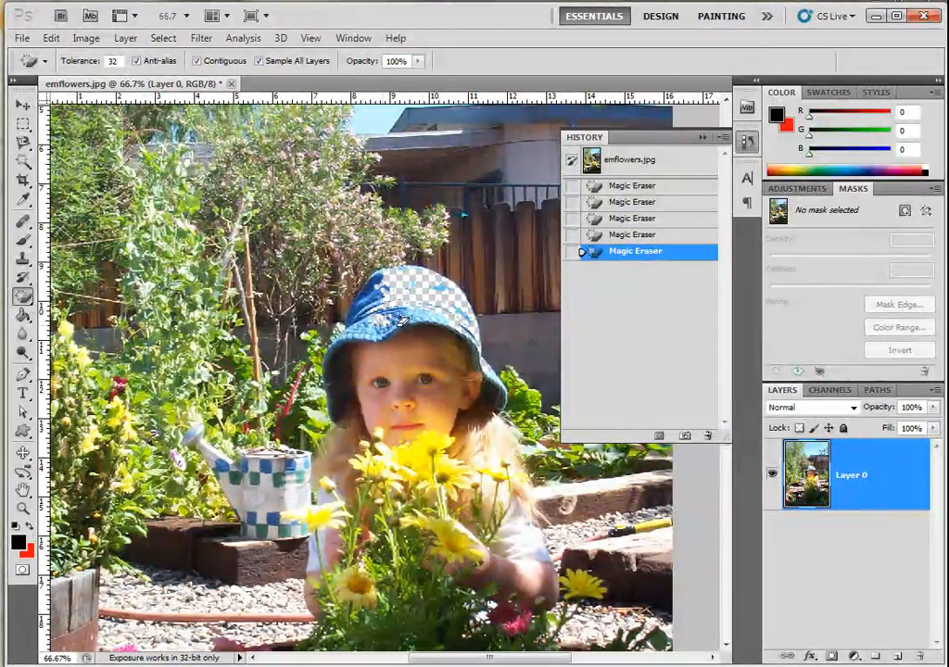
click(394, 315)
click(426, 311)
click(366, 295)
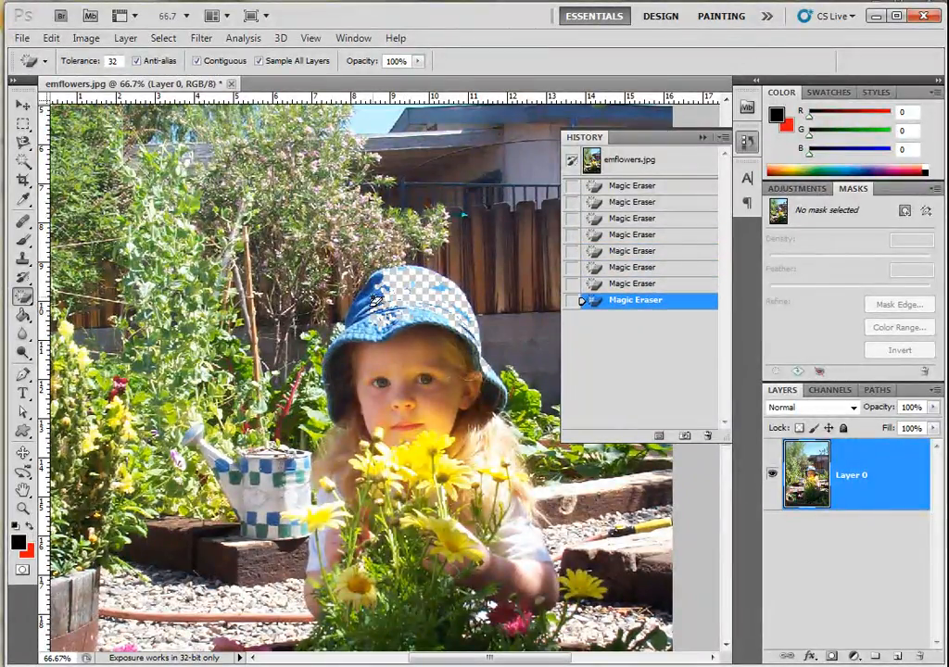
click(374, 297)
click(364, 309)
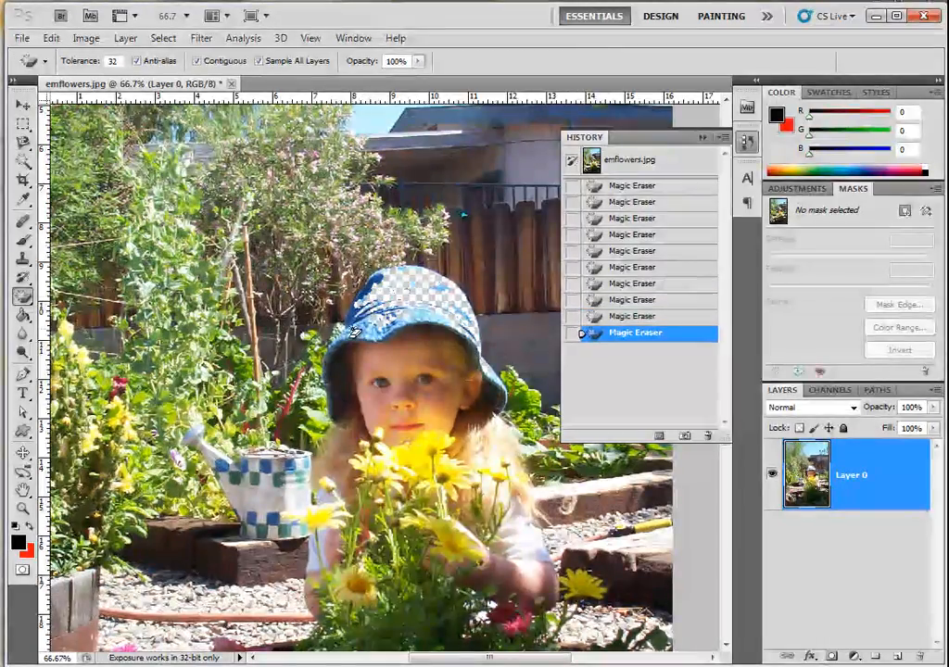
click(355, 329)
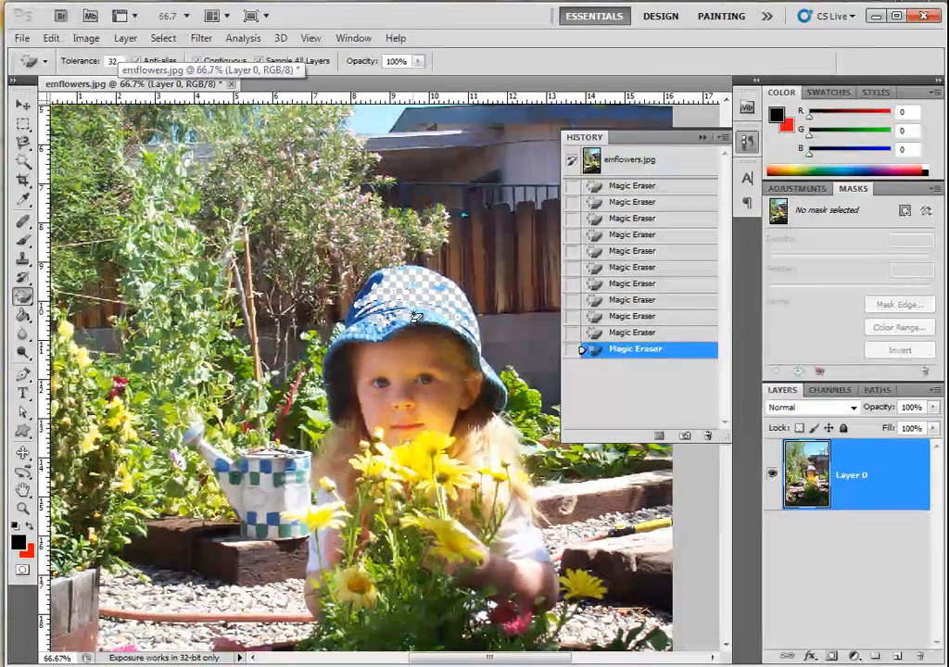
click(627, 164)
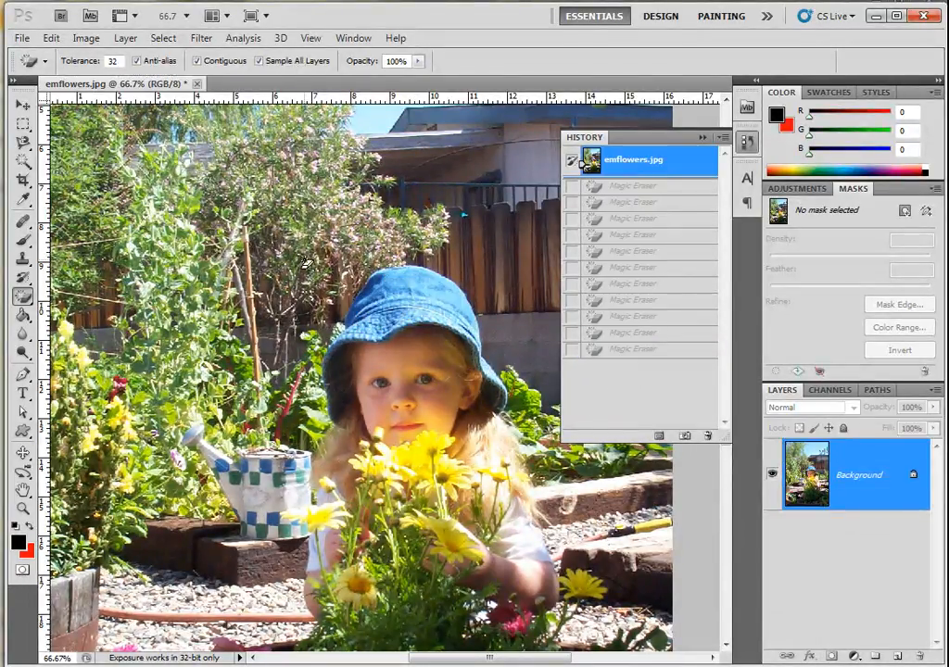
Switch to the Background Eraser with a 166 px brush and continuous sampling.
click(24, 298)
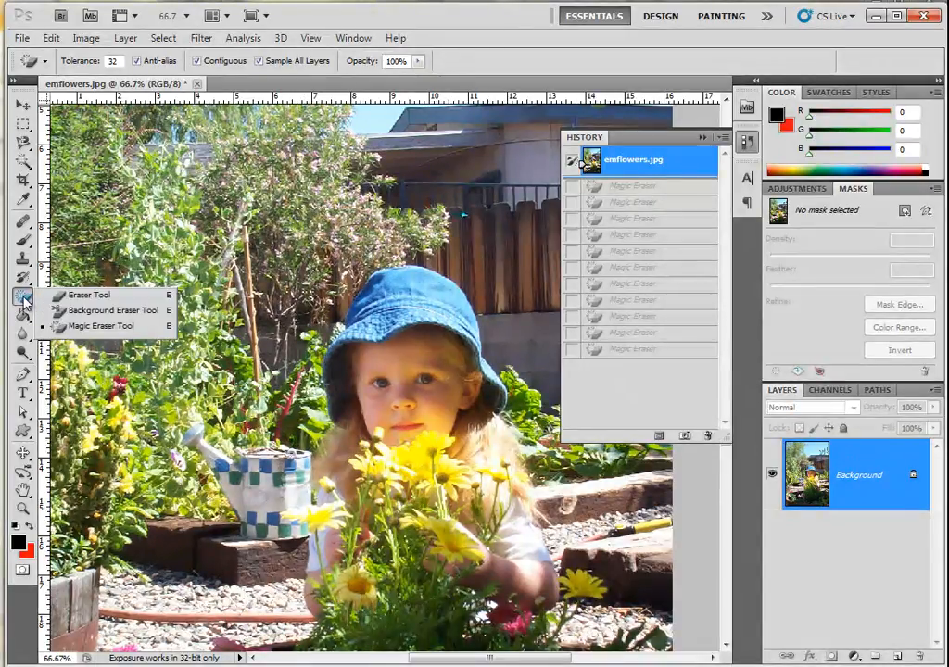
click(101, 310)
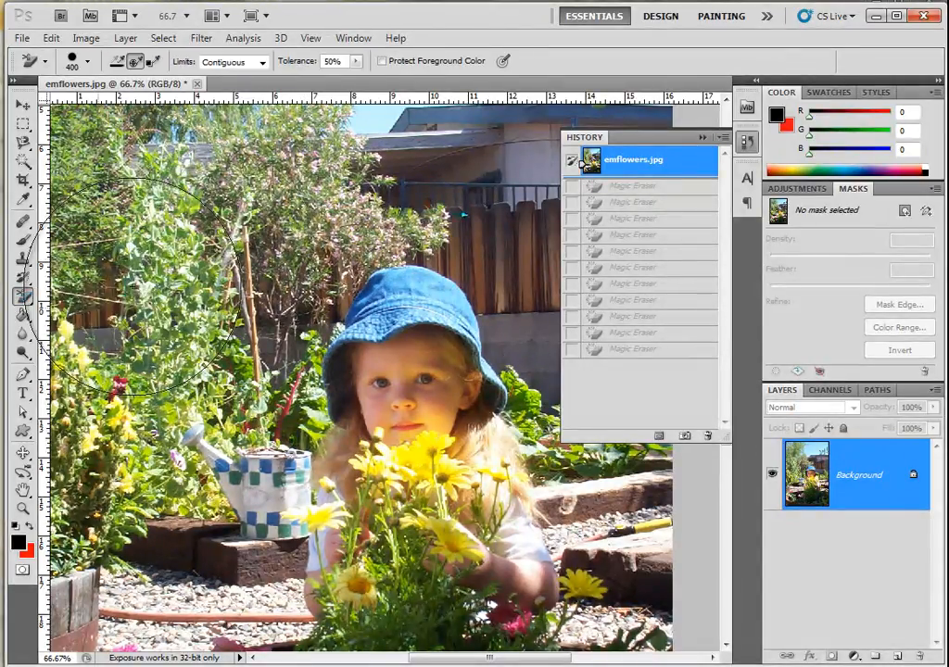
click(87, 61)
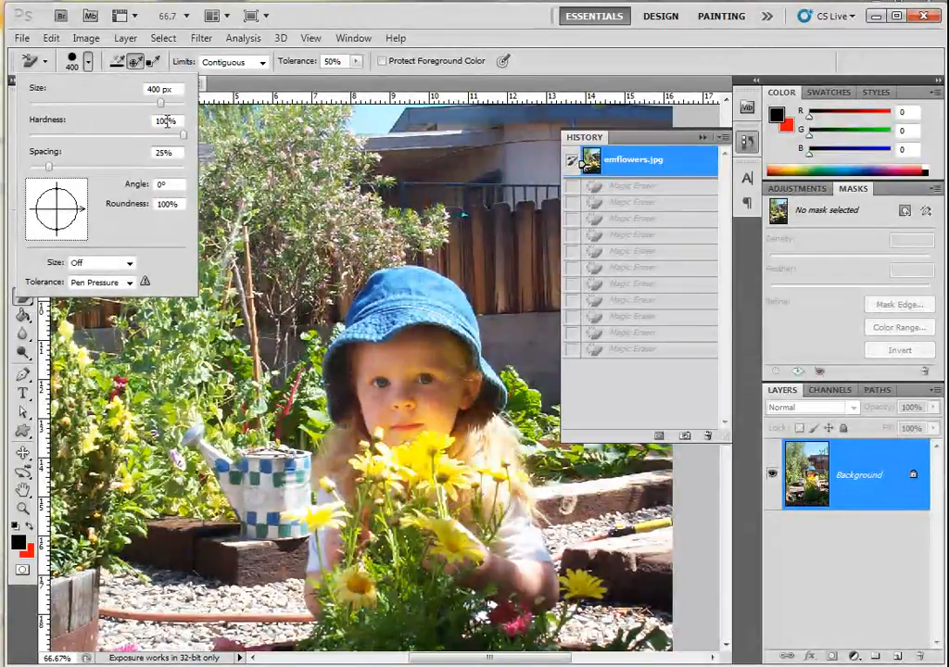
drag(161, 104, 131, 104)
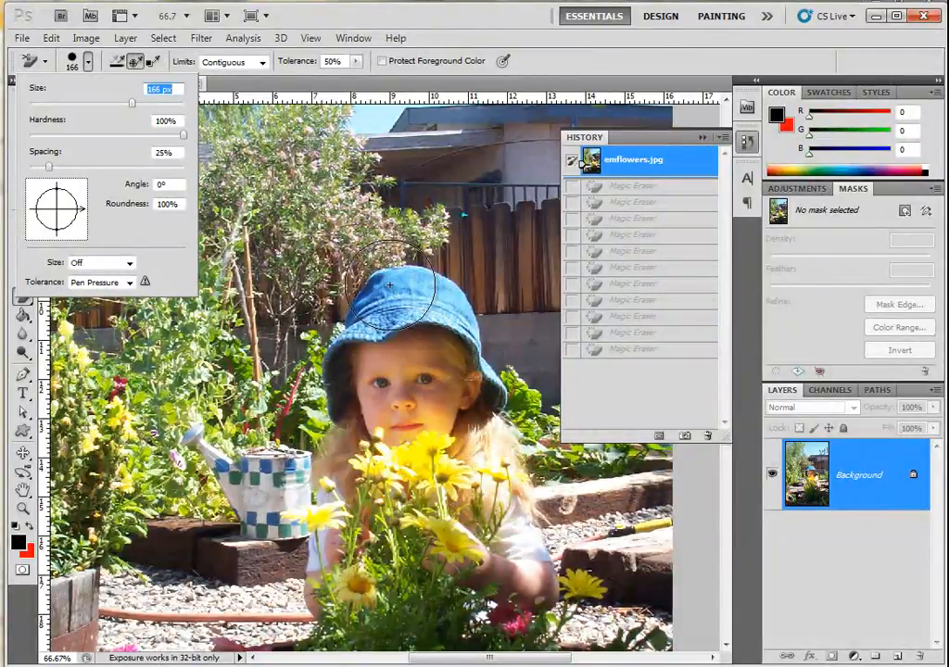
click(553, 67)
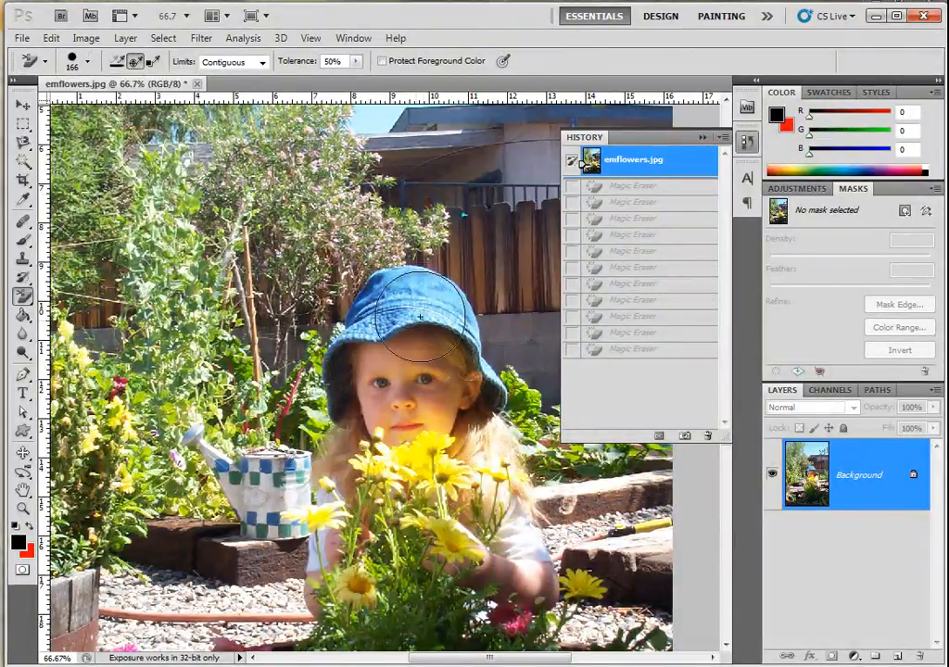
click(118, 61)
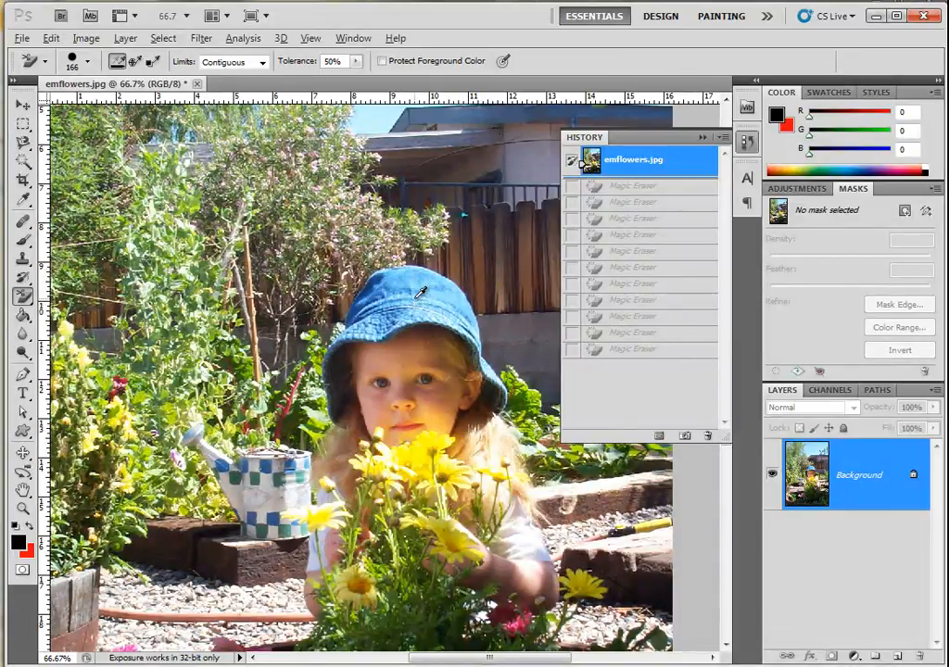
Sample the hat's light blue as the foreground colour and erase the hat's crown and brim to transparency with the Background Eraser.
alt+click(420, 286)
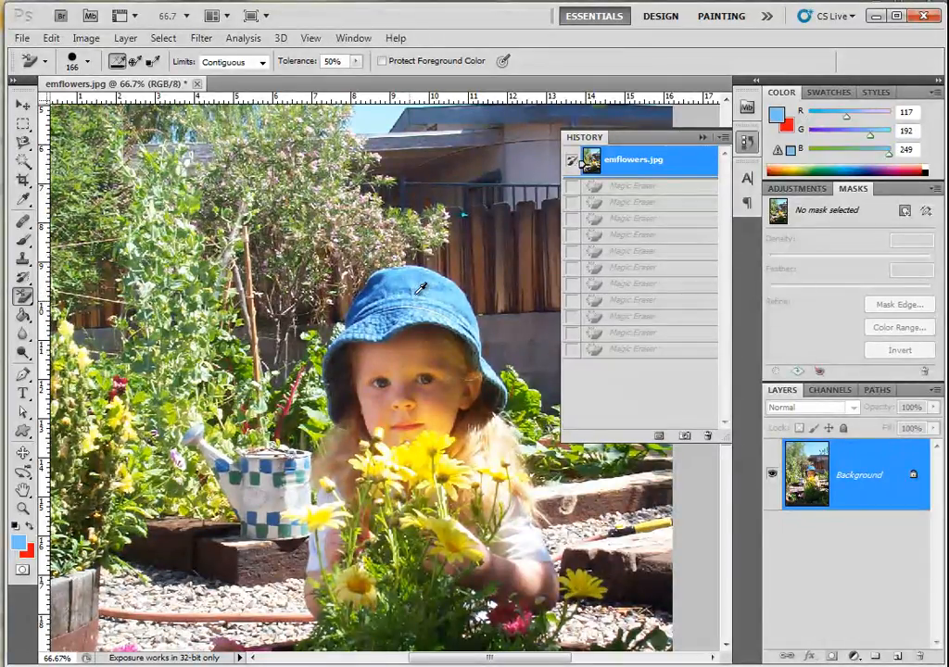
mouse_move(412, 300)
mouse_down()
mouse_move(366, 330)
mouse_move(460, 305)
mouse_move(482, 367)
mouse_up()
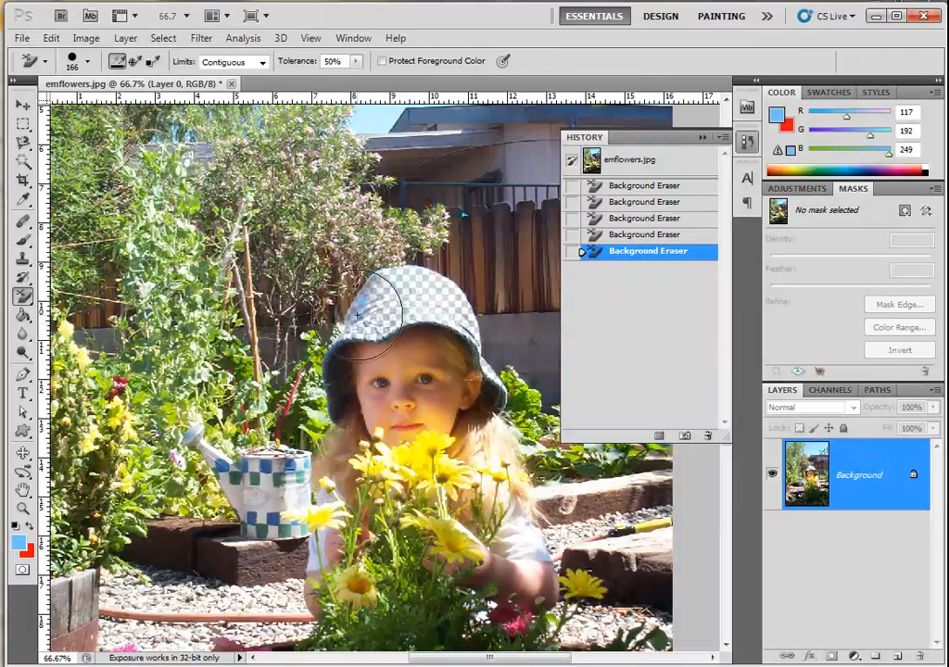
drag(370, 315, 377, 289)
click(379, 280)
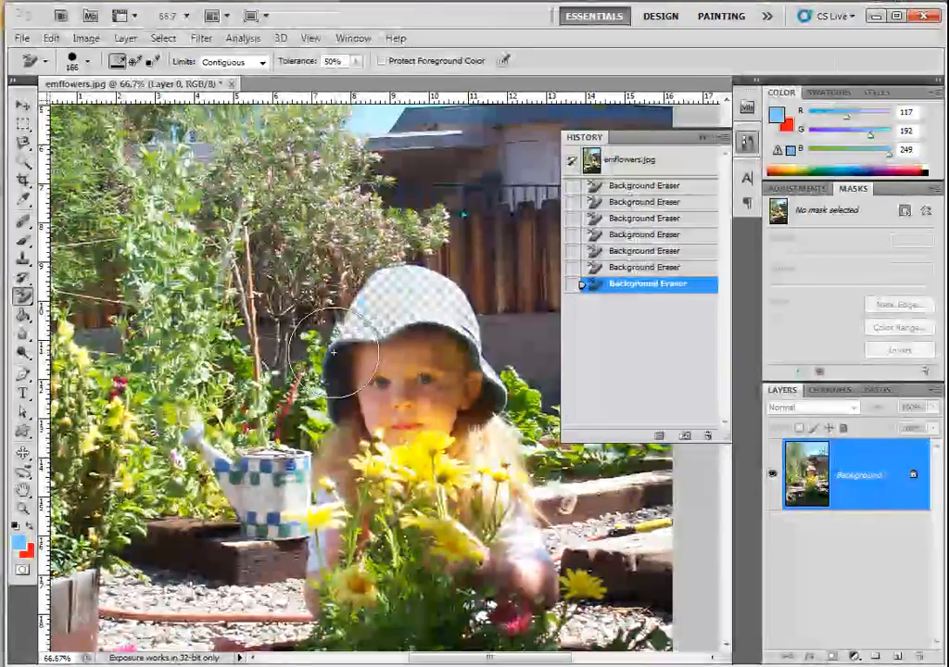
click(333, 354)
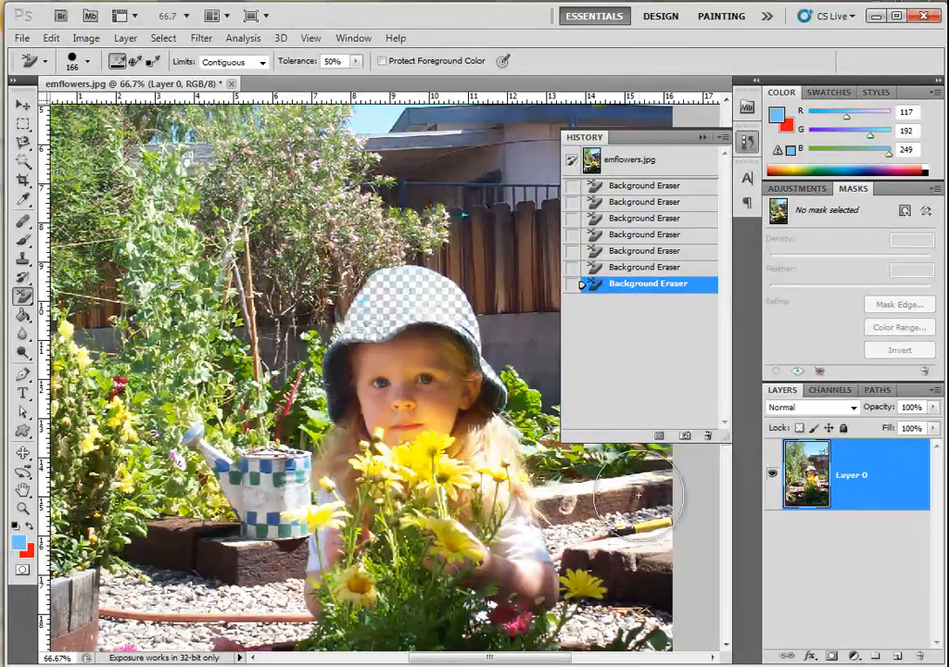
Sample the light blue sky as the foreground colour and erase a round patch of sky beside the flowering shrub.
drag(527, 663, 576, 663)
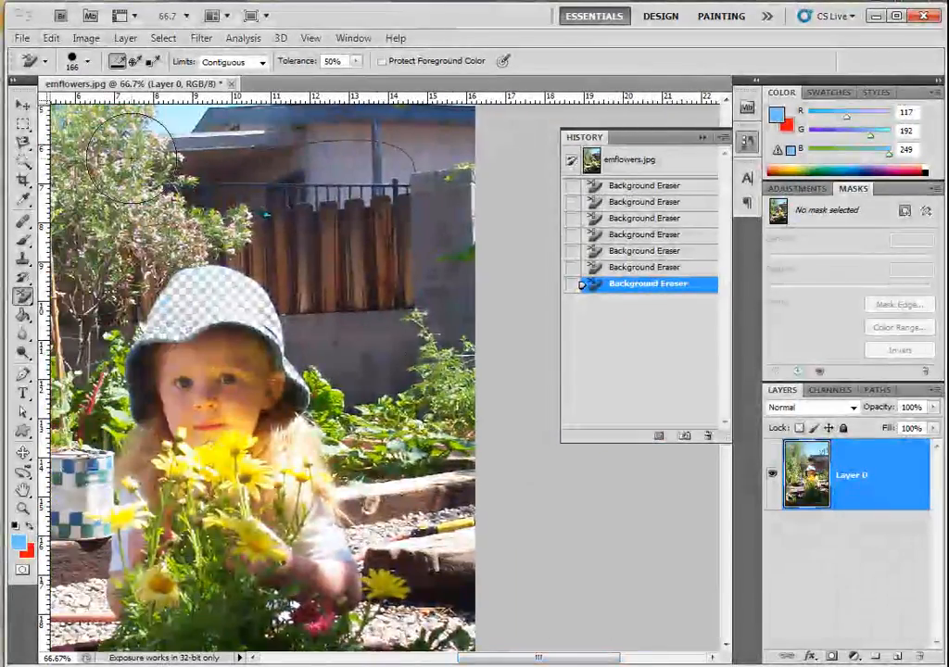
scroll(184, 213, up, 3)
scroll(183, 213, up, 4)
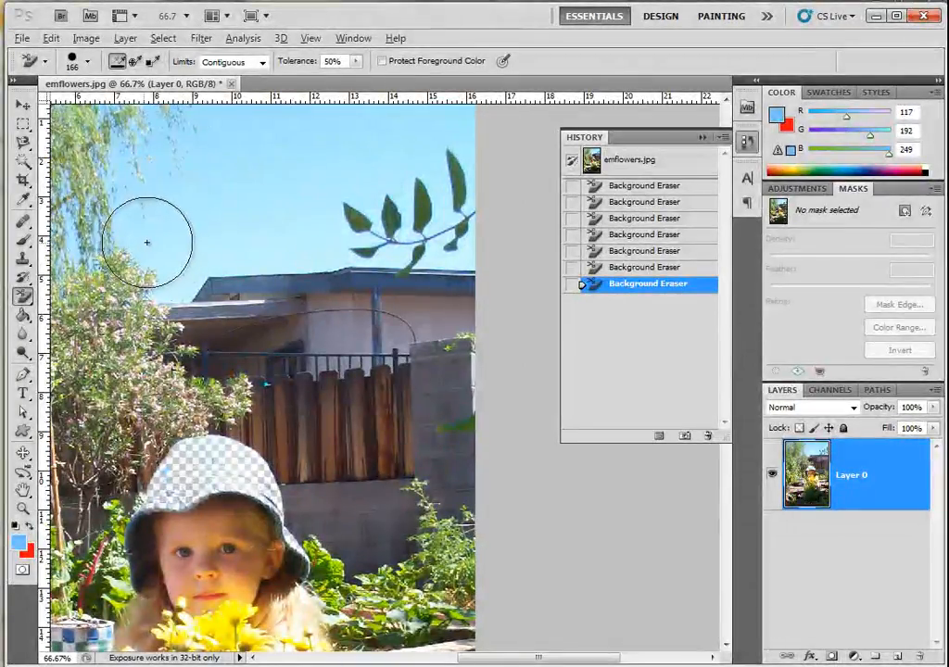
alt+click(176, 245)
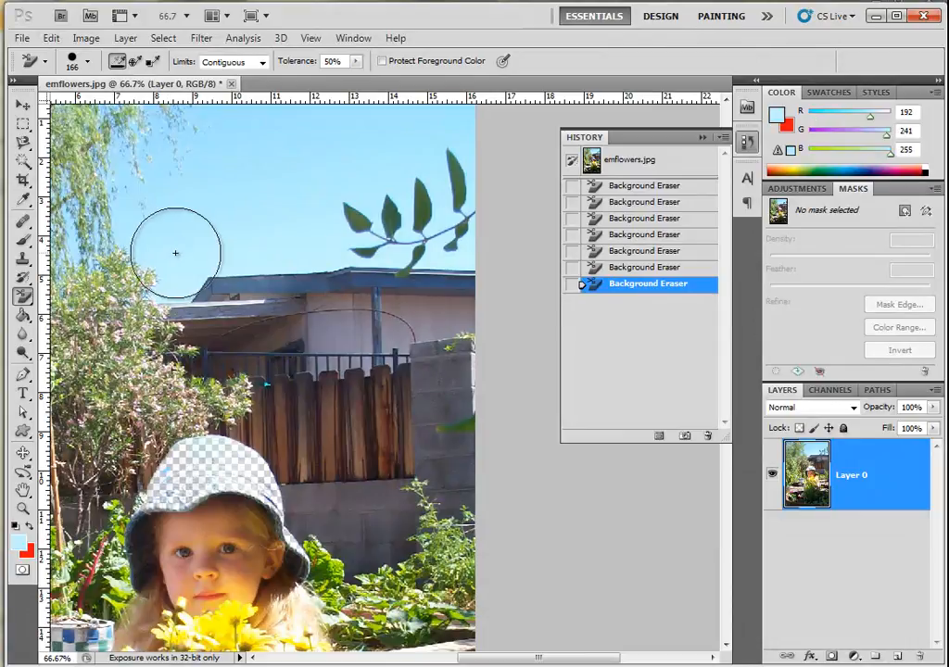
click(148, 275)
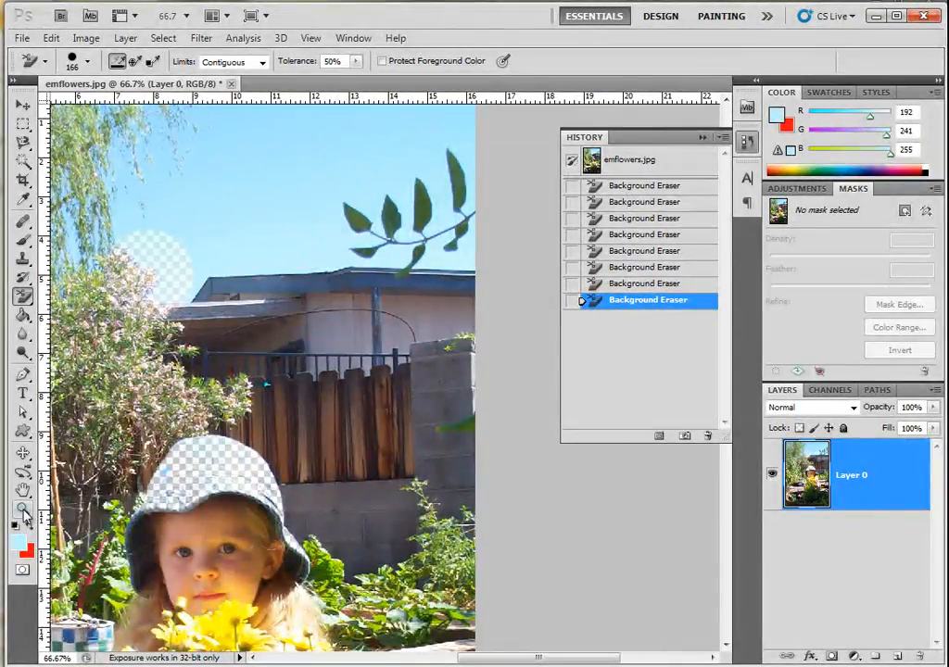
Erase a round patch of sky along the roof edge with the Background Eraser, and revert the photo to its originally opened state.
key(z)
click(161, 247)
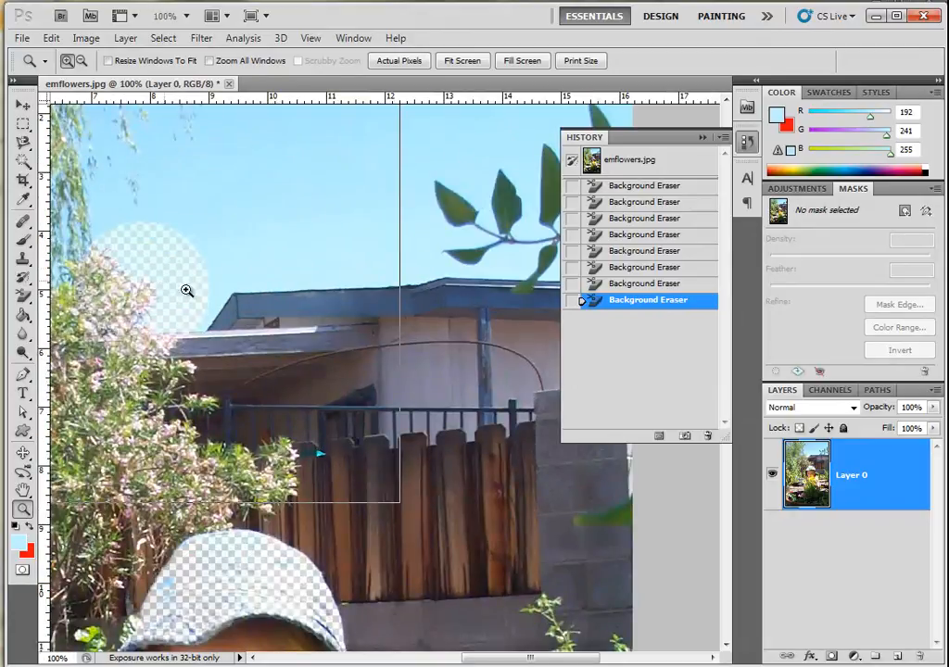
click(186, 287)
click(237, 390)
drag(465, 665, 443, 659)
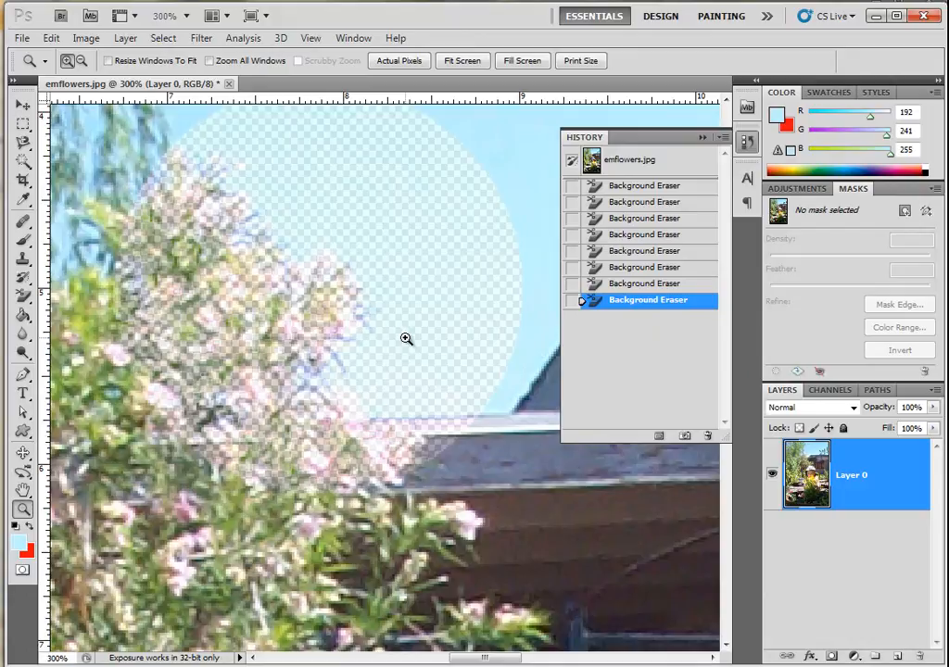
drag(483, 659, 536, 659)
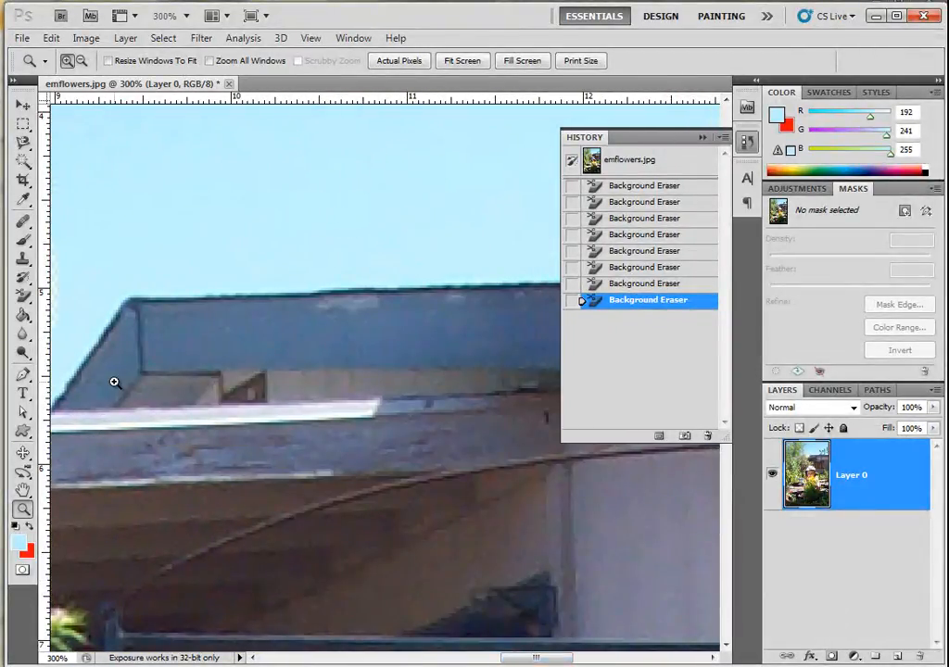
click(23, 297)
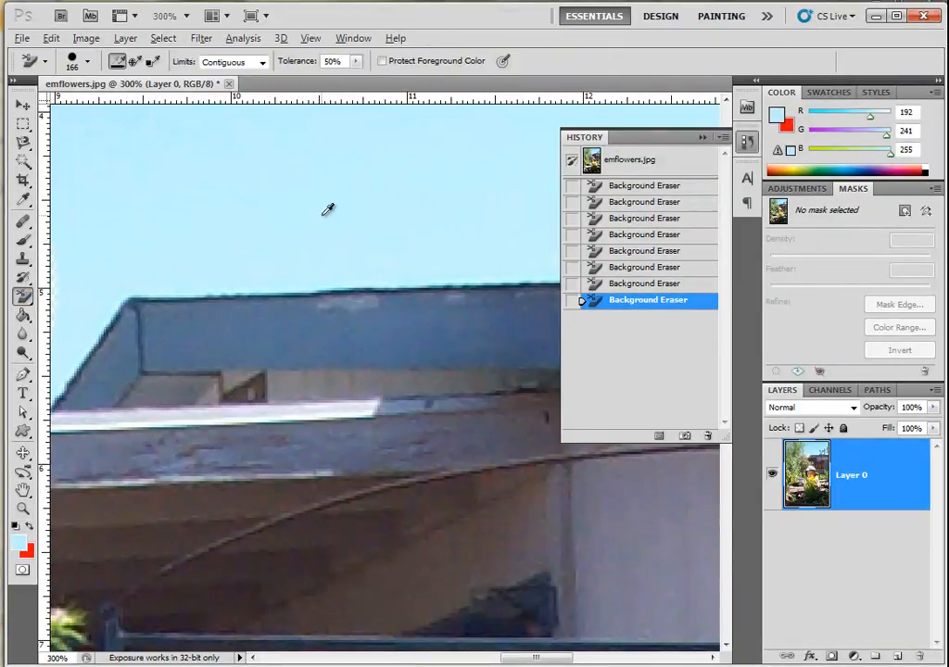
click(323, 213)
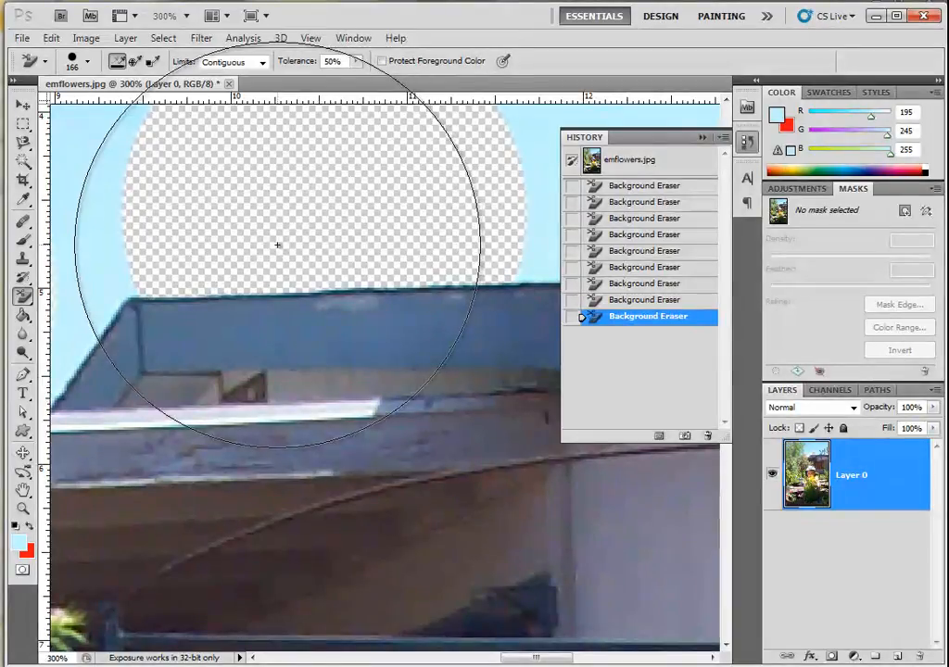
click(649, 161)
key(ctrl+0)
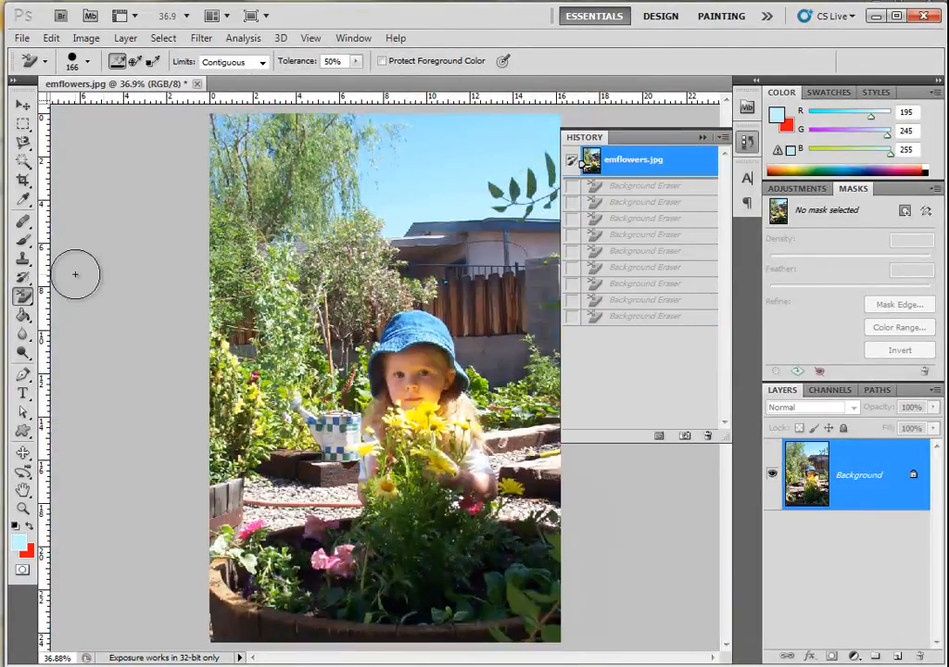
Create a new white 1440 x 900 pixel RGB document at 72 pixels/inch and reset the colours to default black and white.
click(30, 295)
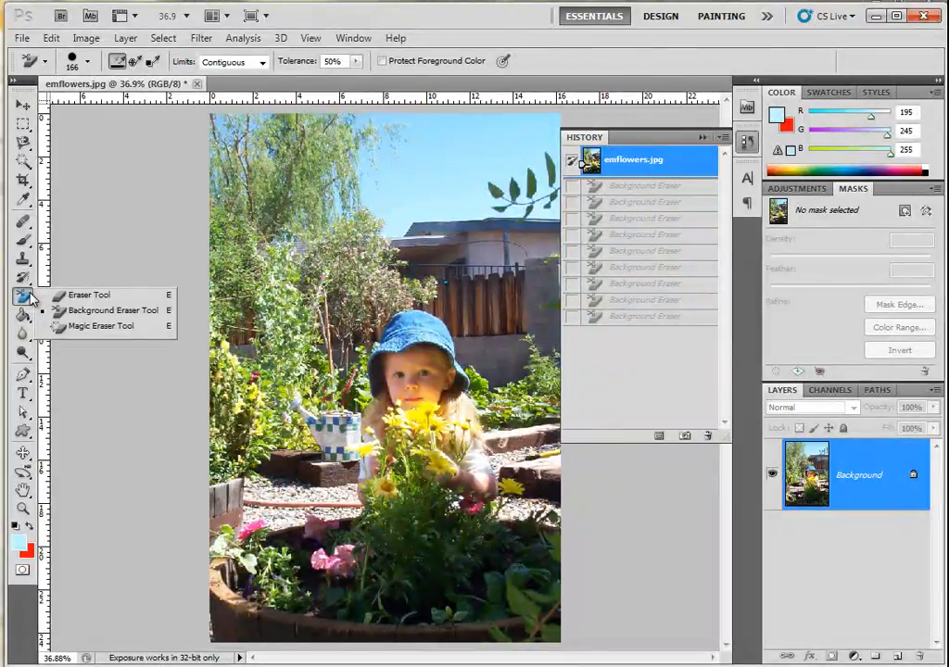
click(21, 38)
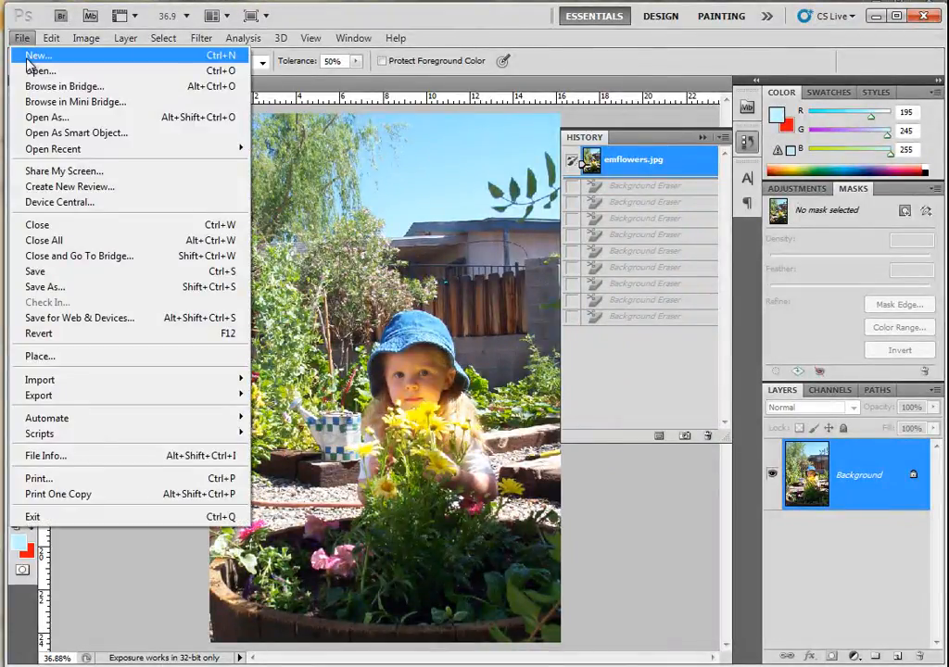
click(35, 55)
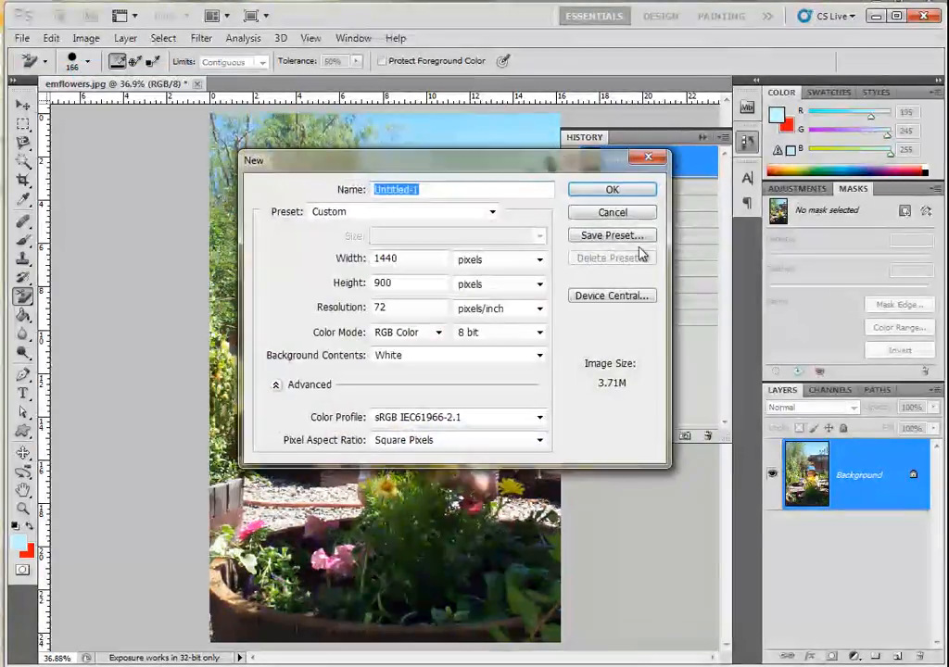
click(618, 192)
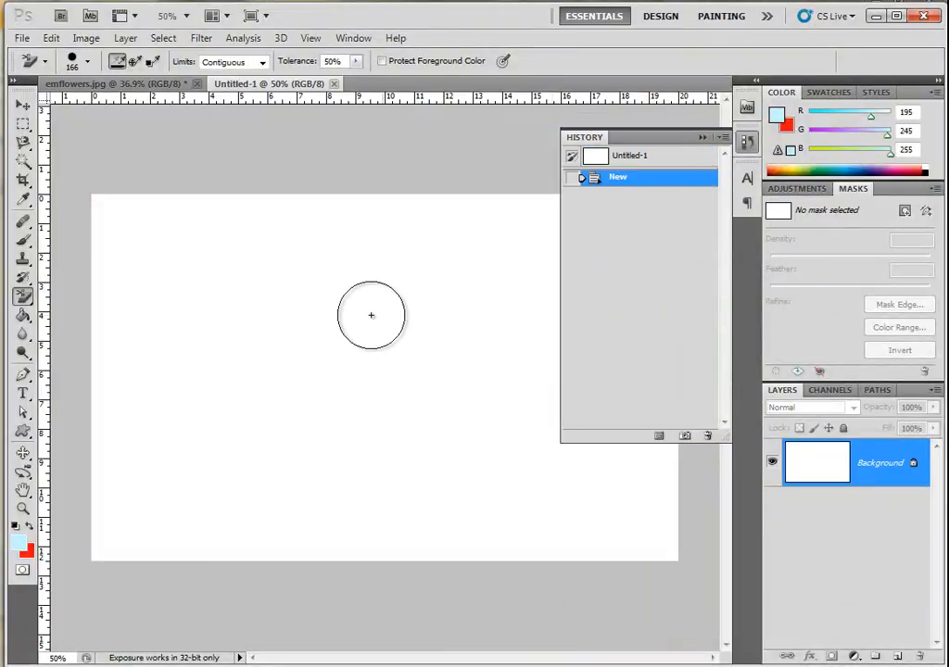
click(15, 526)
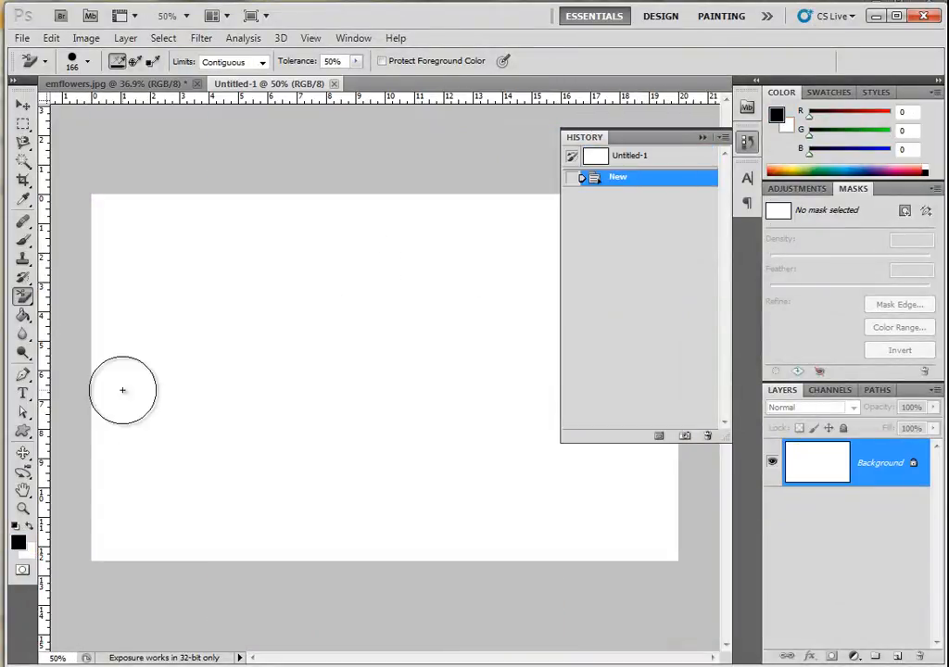
Draw a black three-point triangle shape layer with the Pen tool and show its vector mask path.
click(23, 375)
click(269, 317)
click(212, 415)
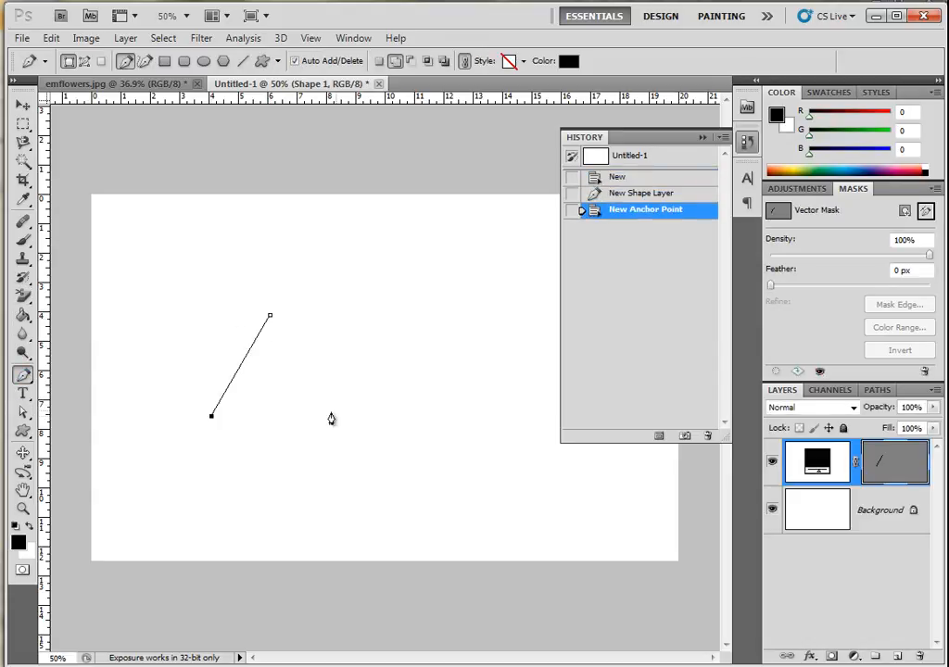
click(357, 402)
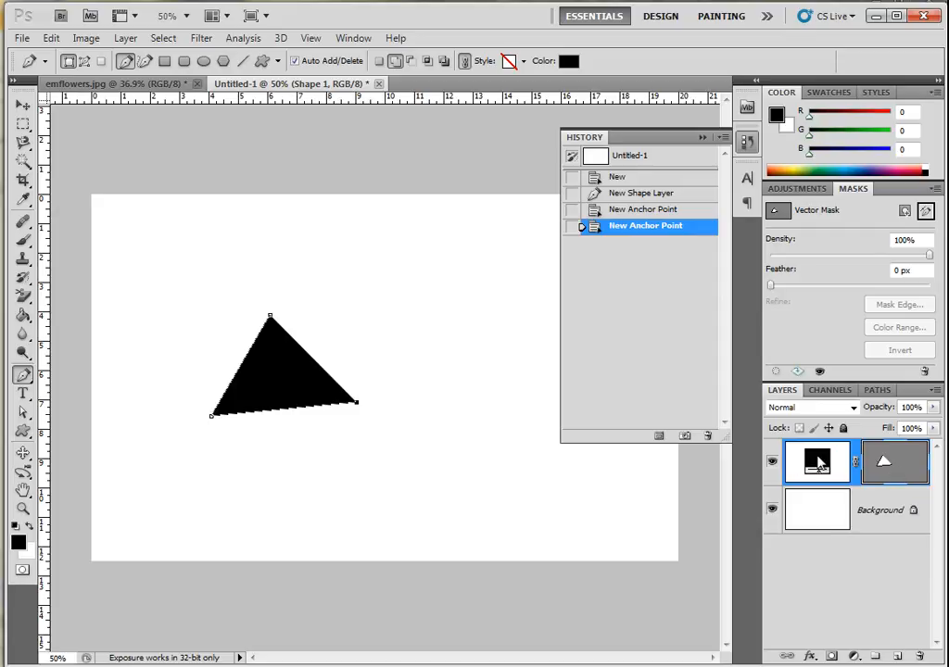
click(878, 391)
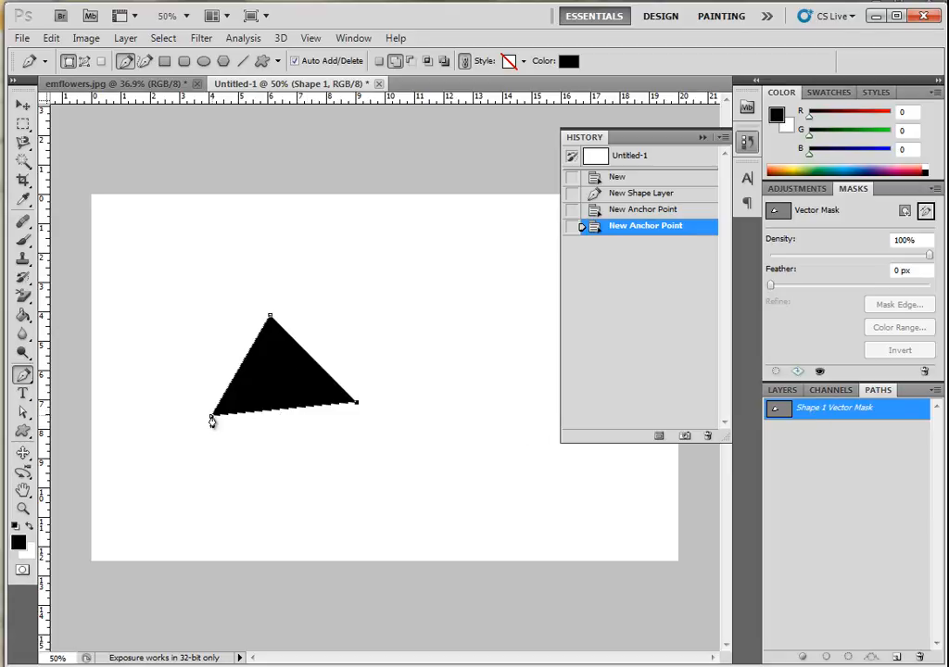
Try adding and deleting an anchor point on the triangle's lower edge, twice.
click(283, 415)
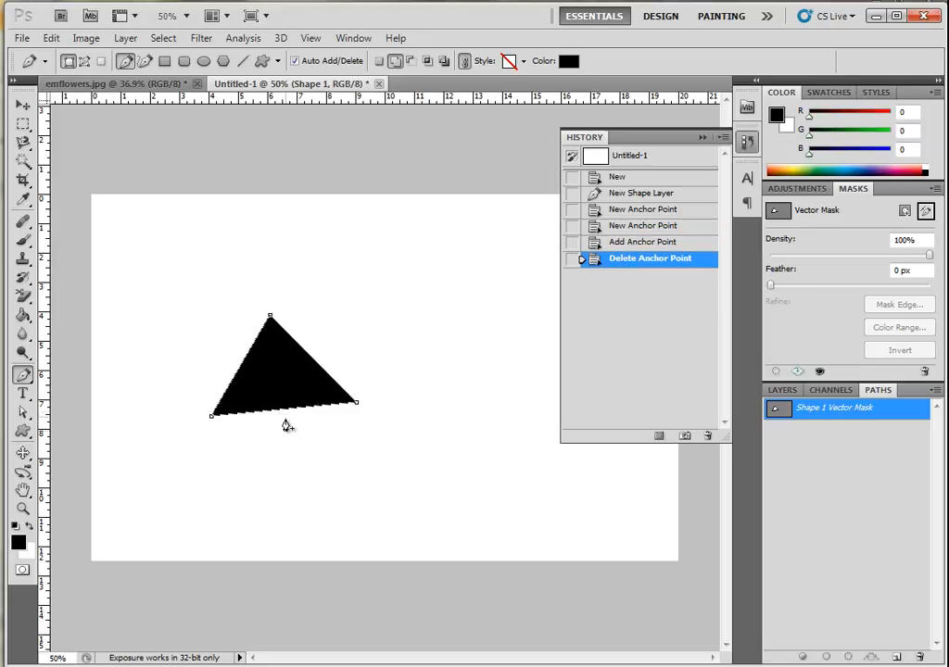
click(282, 409)
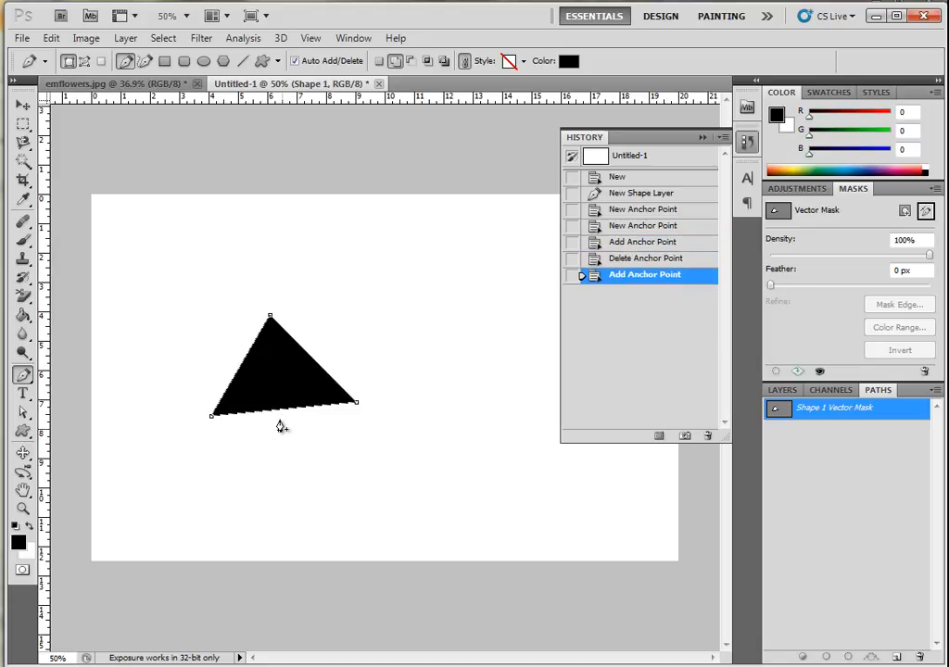
click(282, 411)
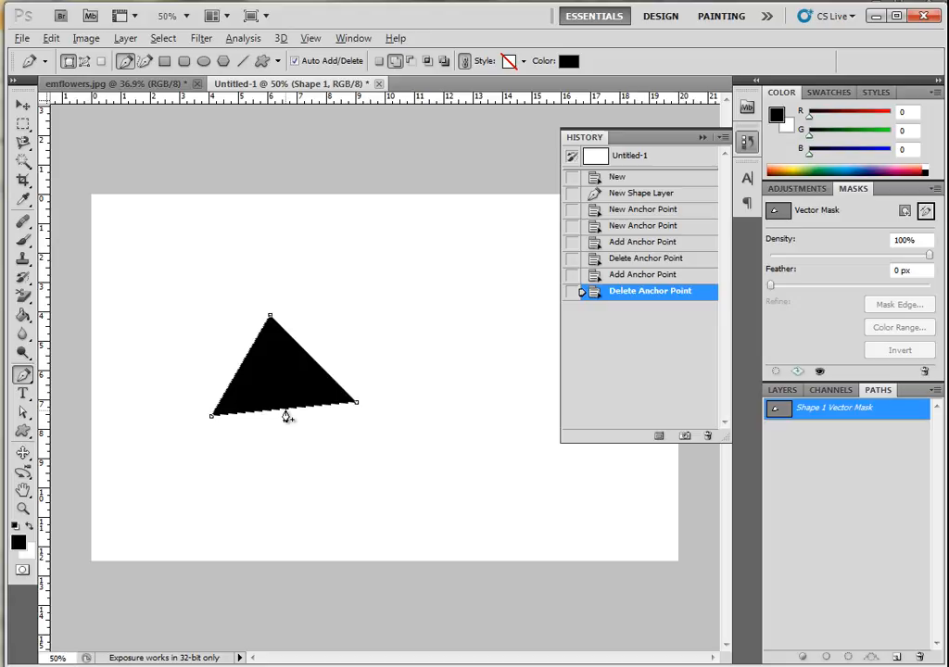
Bend the triangle's lower edge with an added anchor point, and extend the path to a curved anchor point below it.
click(284, 411)
drag(284, 411, 363, 485)
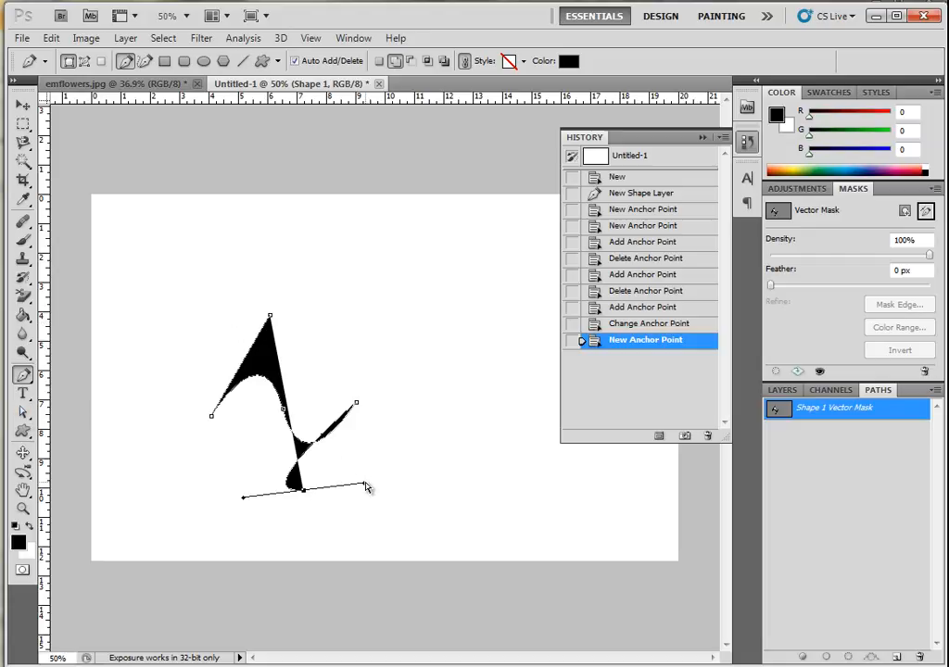
drag(366, 487, 348, 525)
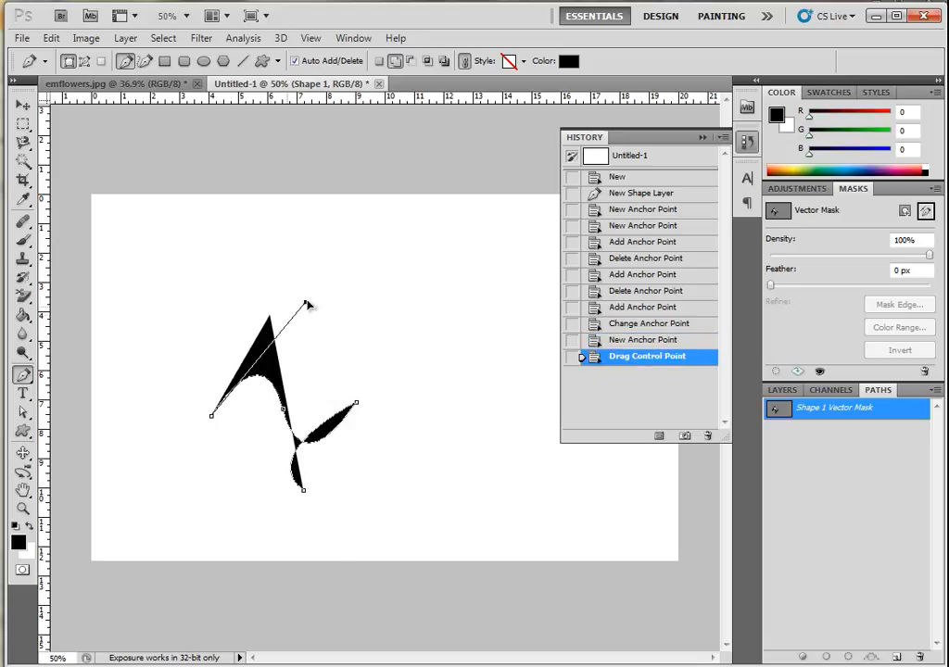
Move the shape's apex anchor point up and to the left, and place another anchor point along its long edge.
drag(187, 276, 187, 275)
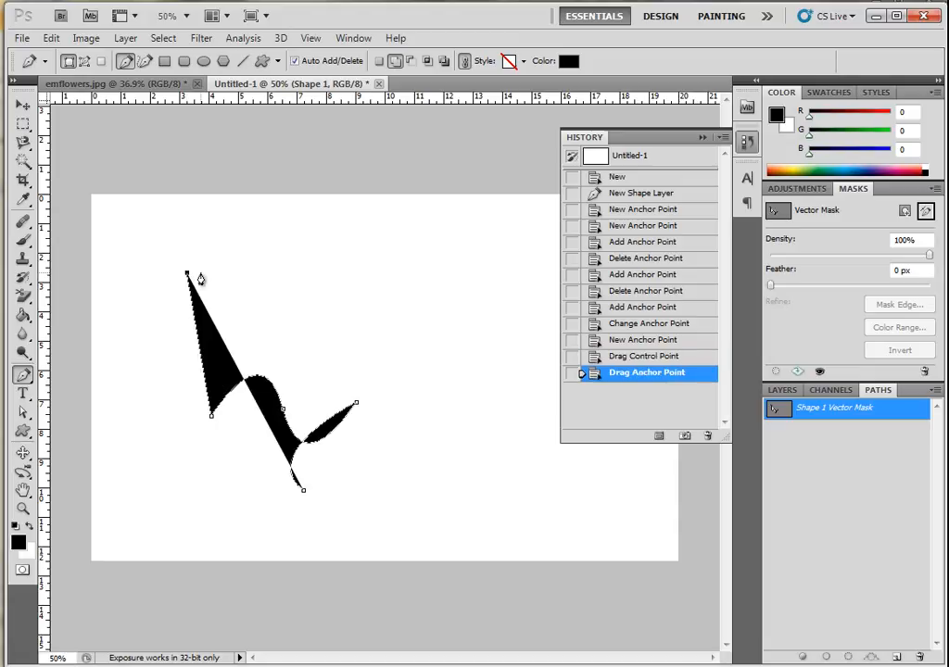
click(304, 304)
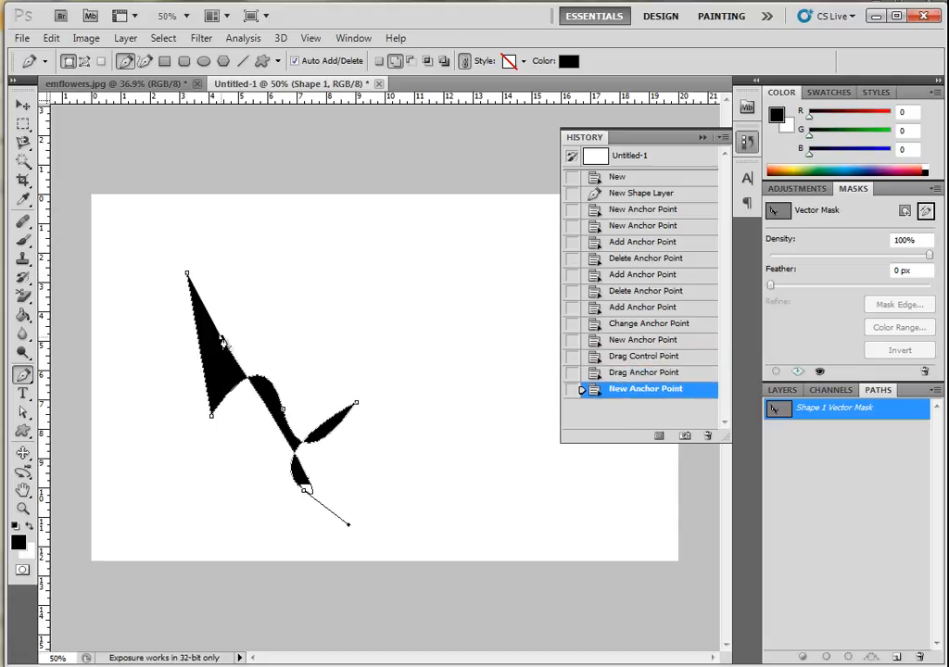
Move the long-edge anchor point up and to the right and the curved lower-edge anchor point down, and deselect the shape's vector mask.
drag(306, 304, 321, 297)
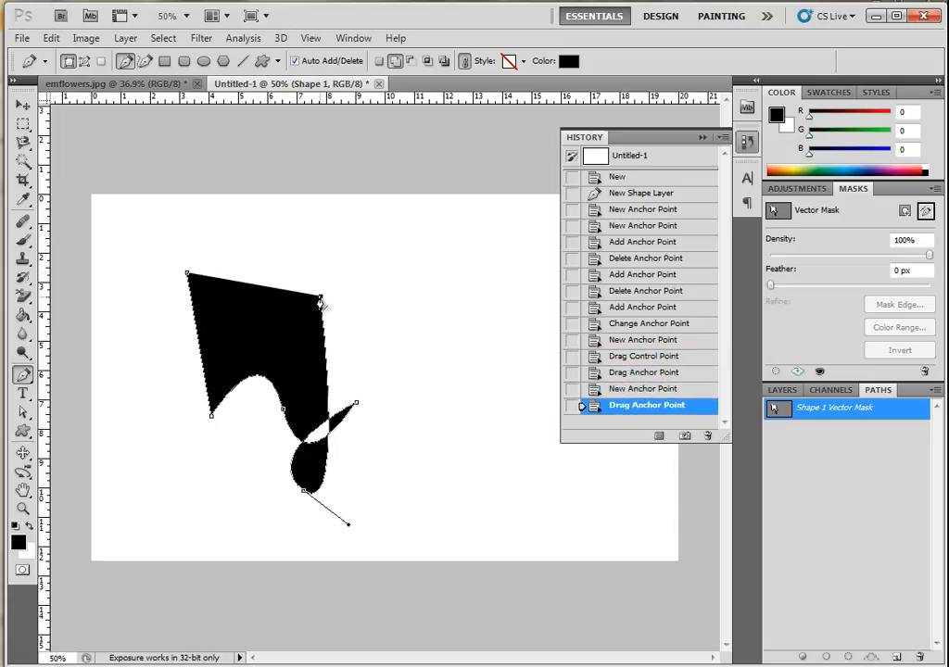
drag(275, 417, 279, 460)
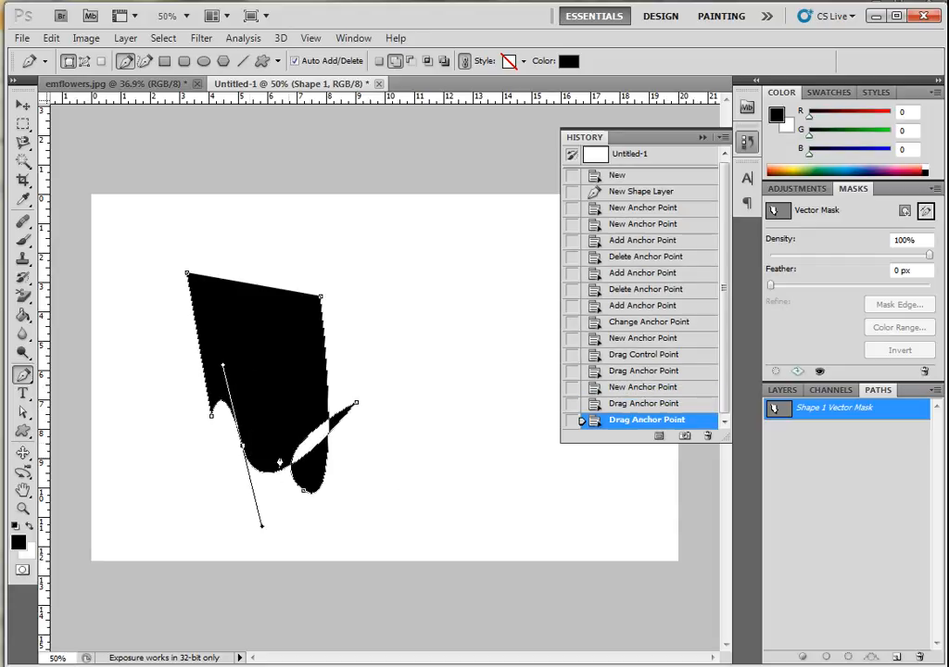
click(782, 390)
click(892, 467)
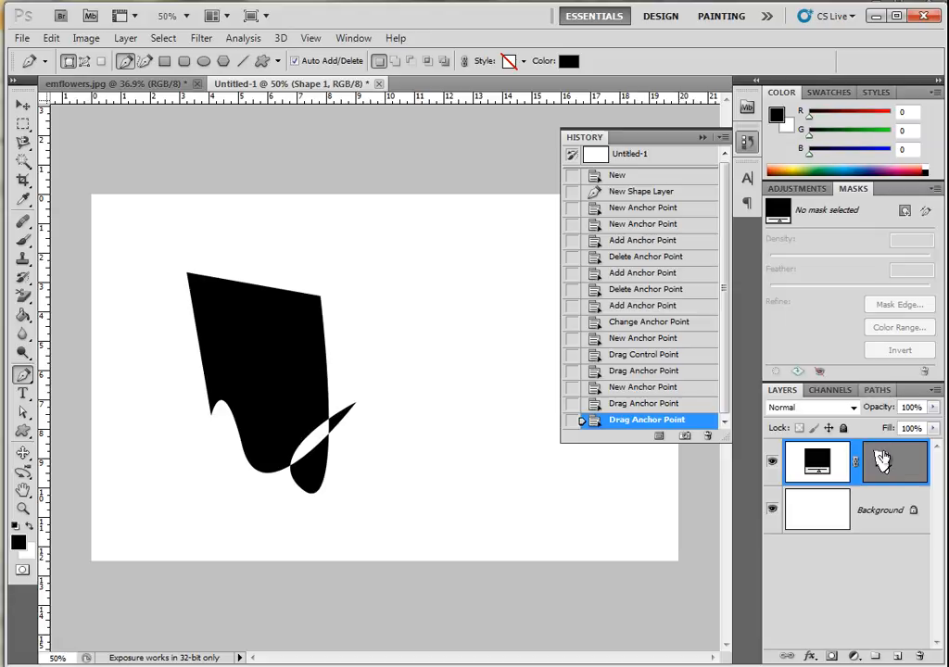
click(876, 390)
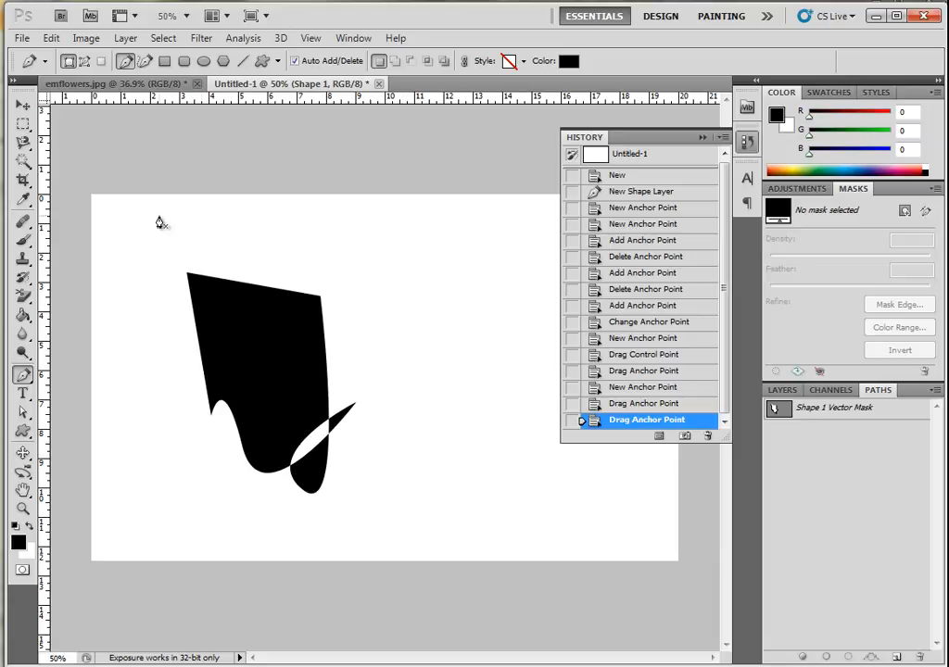
Create a new 1440 × 900 pixel RGB document at 72 pixels/inch with transparent background contents.
click(20, 39)
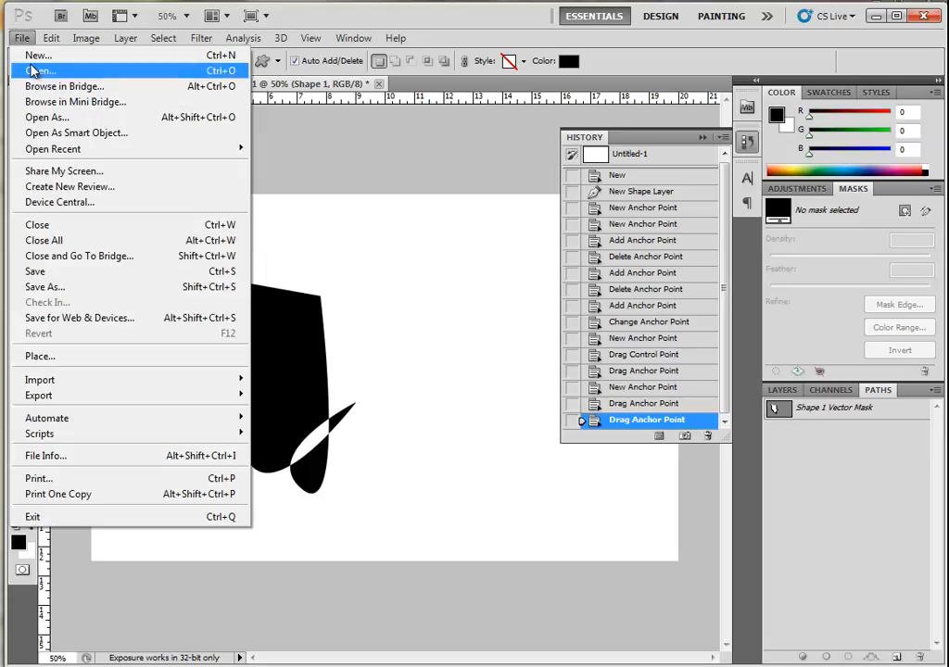
click(34, 58)
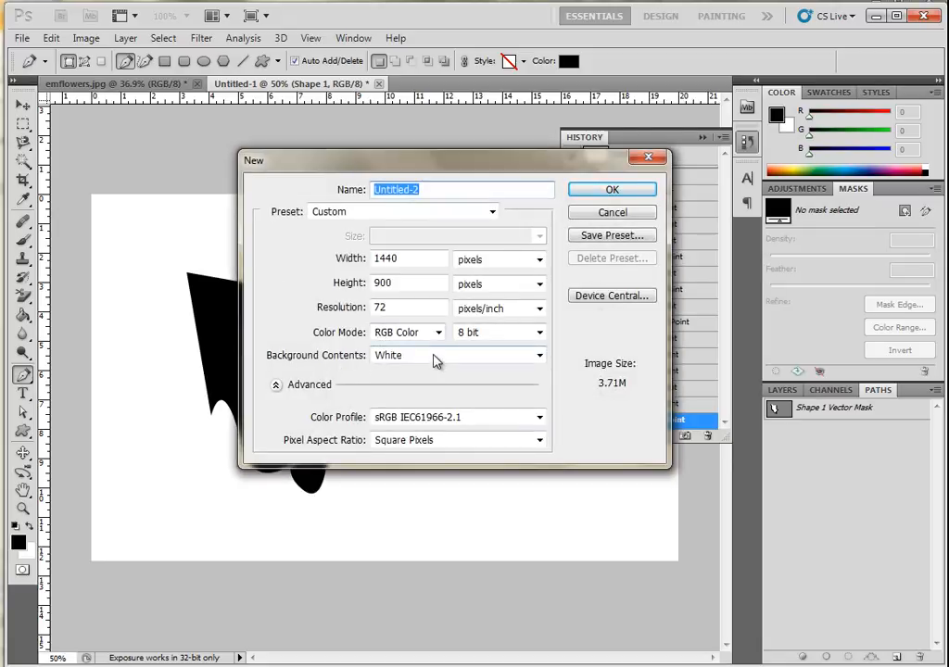
click(538, 356)
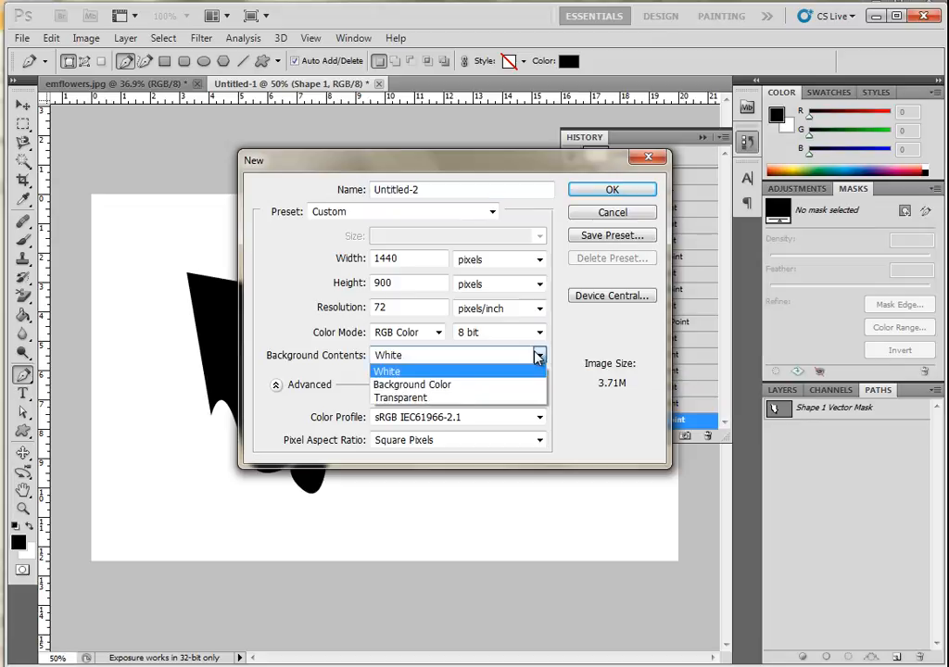
click(507, 403)
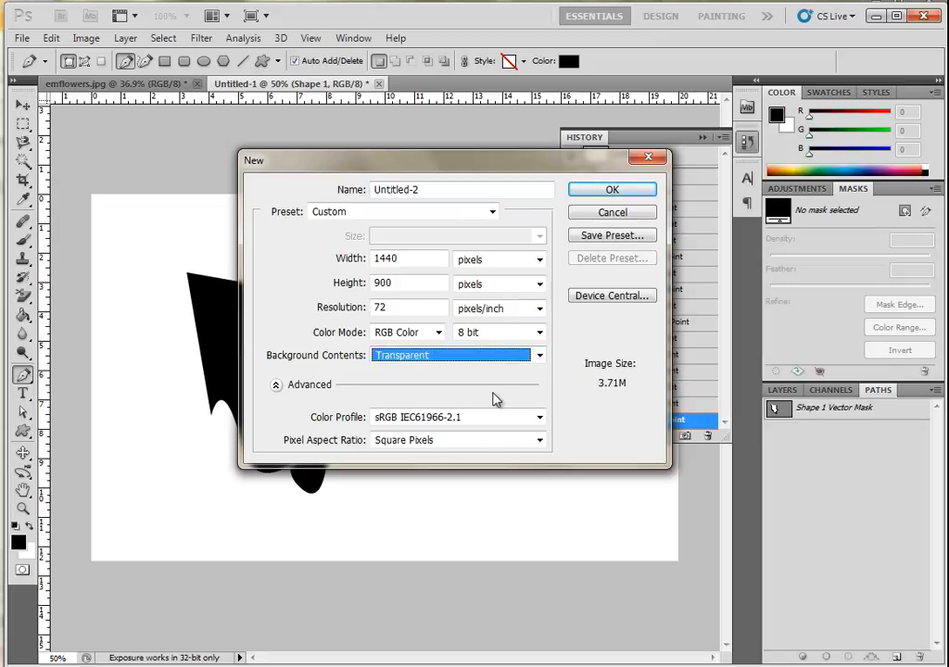
click(580, 190)
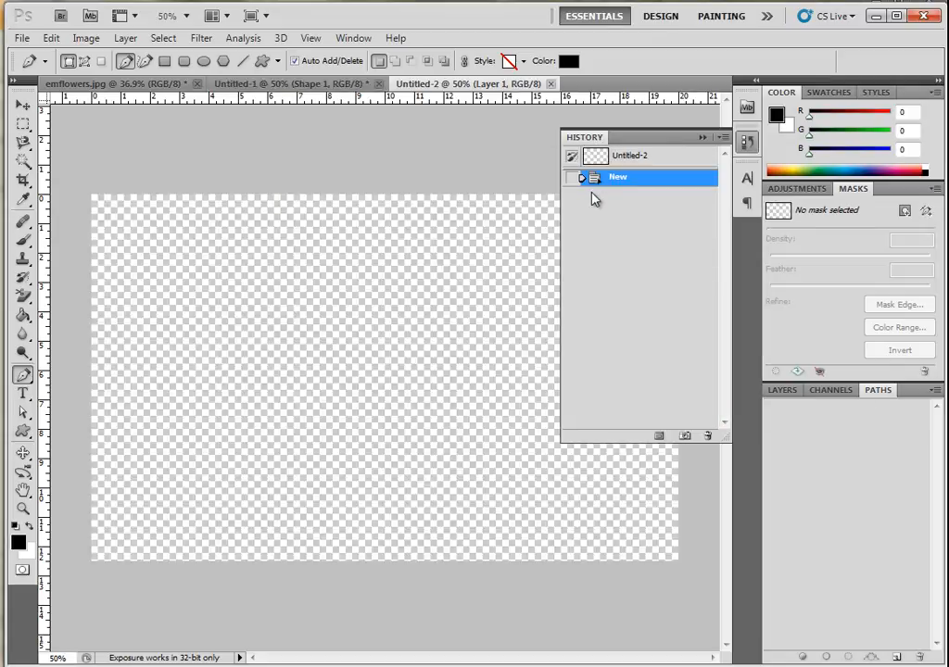
Draw a black three-point triangle shape layer with the Pen tool, about 6 inches wide and 4 inches high, on the transparent canvas.
click(335, 280)
click(242, 396)
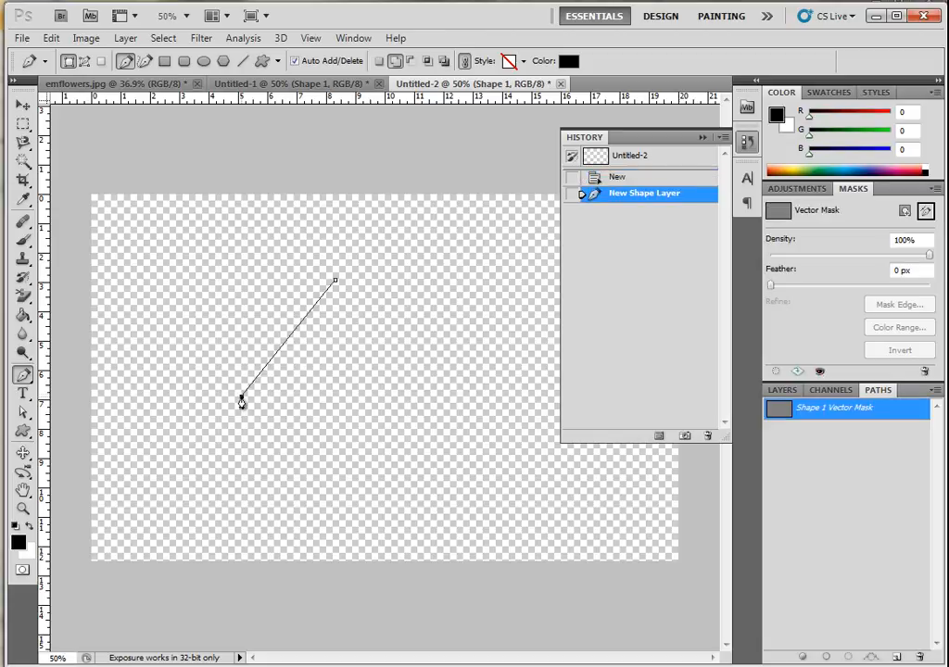
click(417, 383)
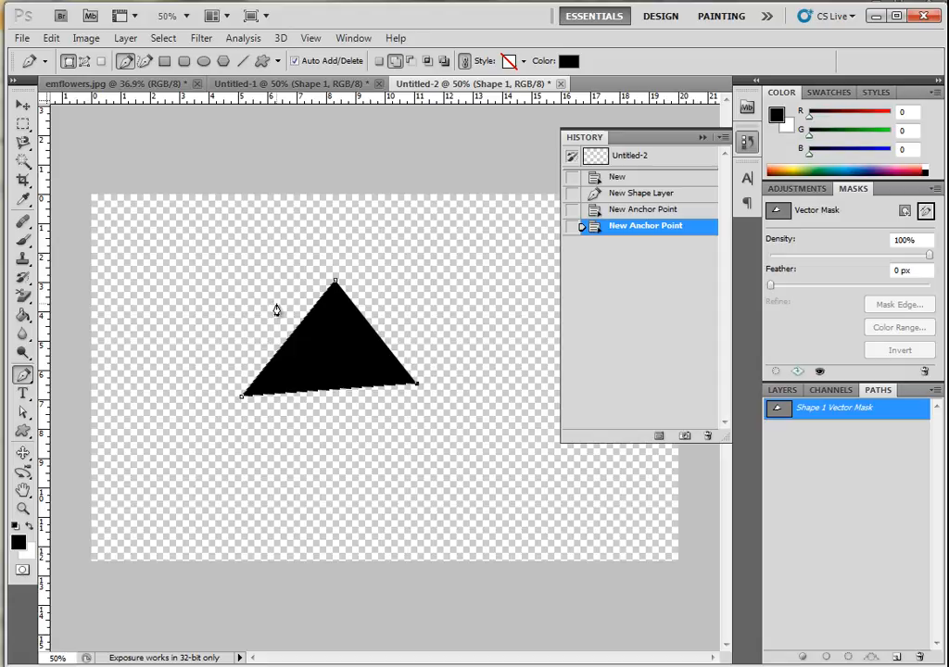
click(56, 40)
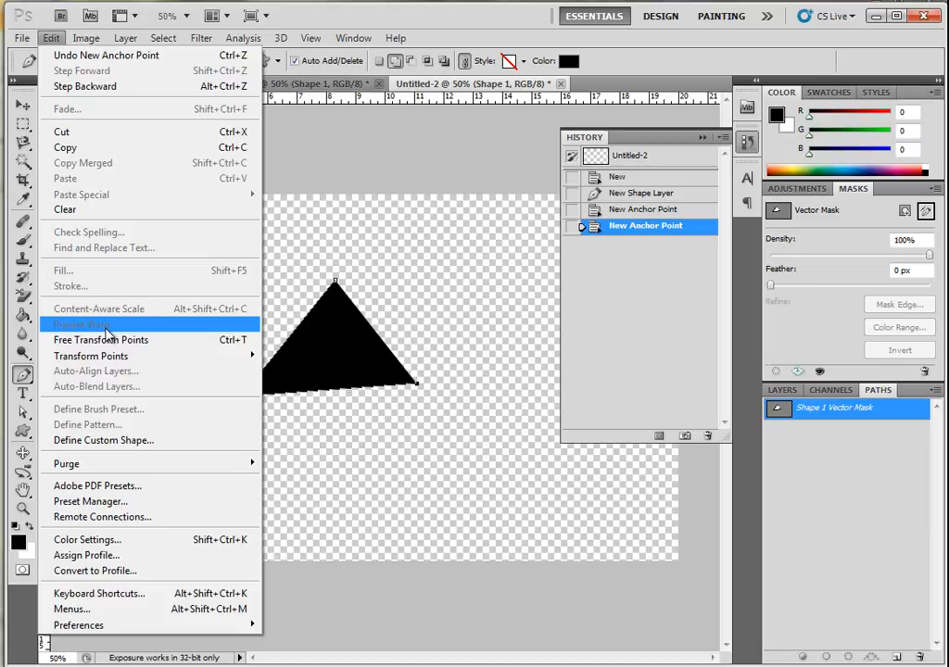
click(598, 81)
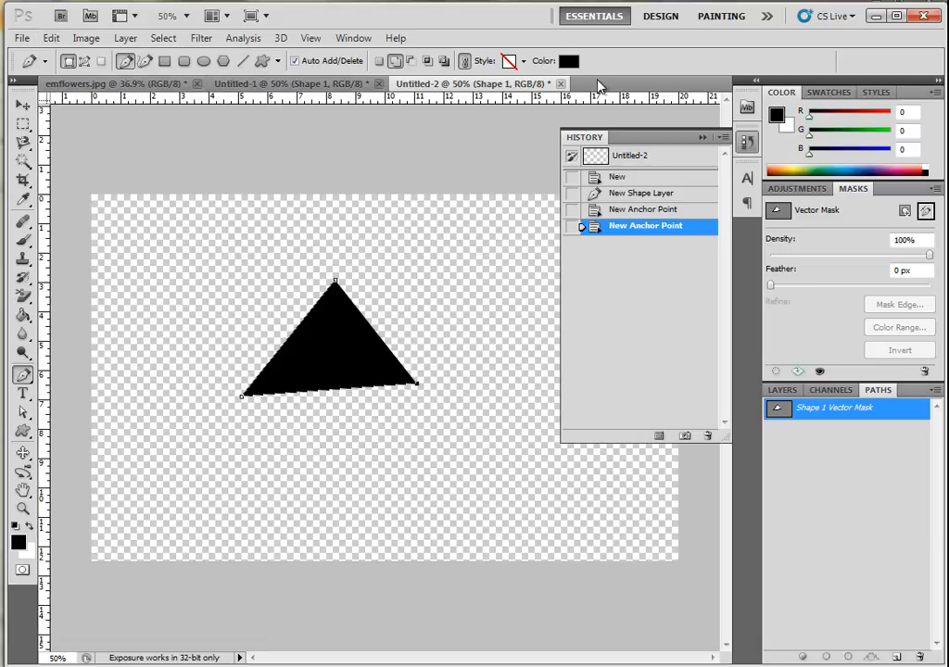